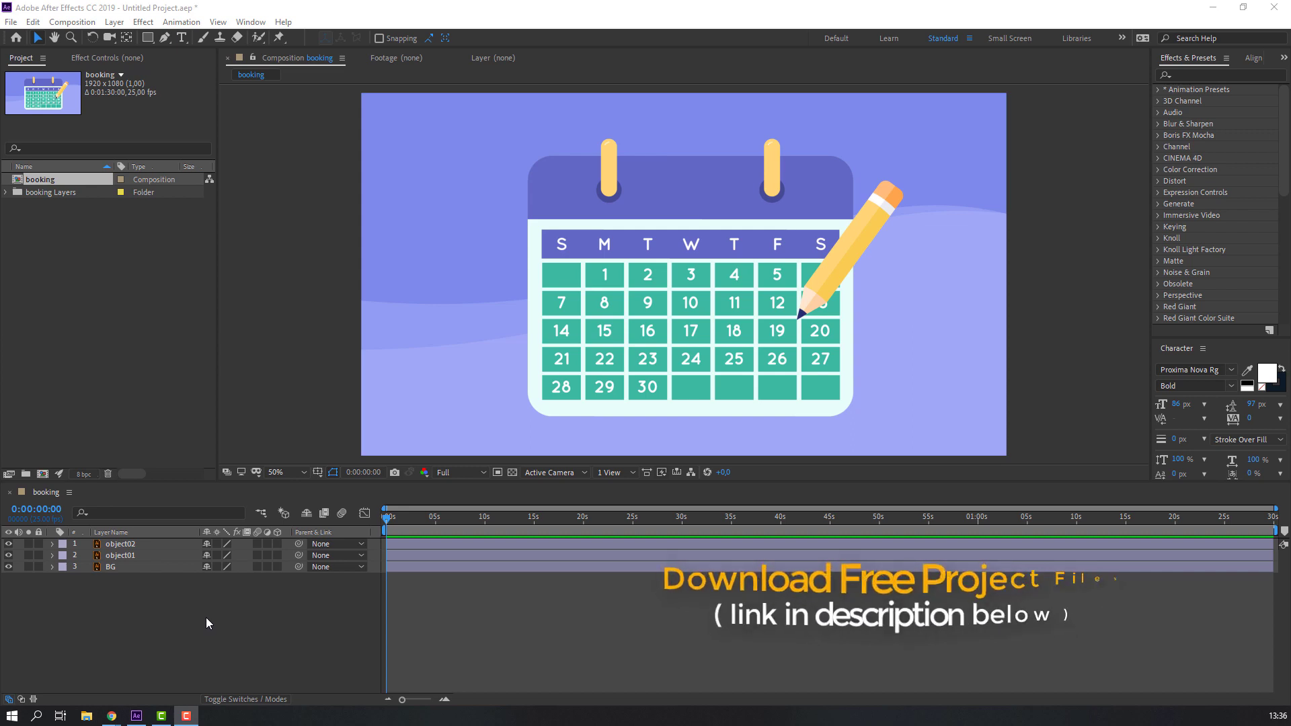
Lock the BG and object01 layers.
left_click(108, 567)
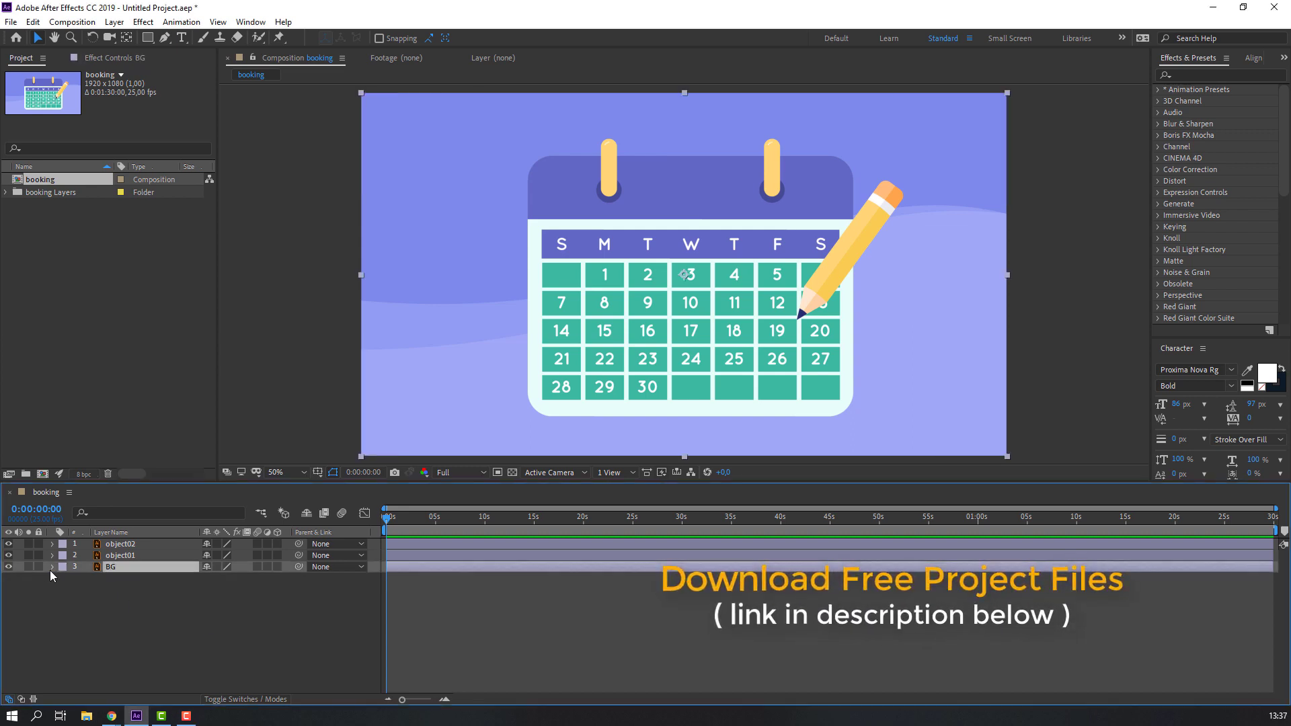
left_click(38, 567)
left_click(134, 556)
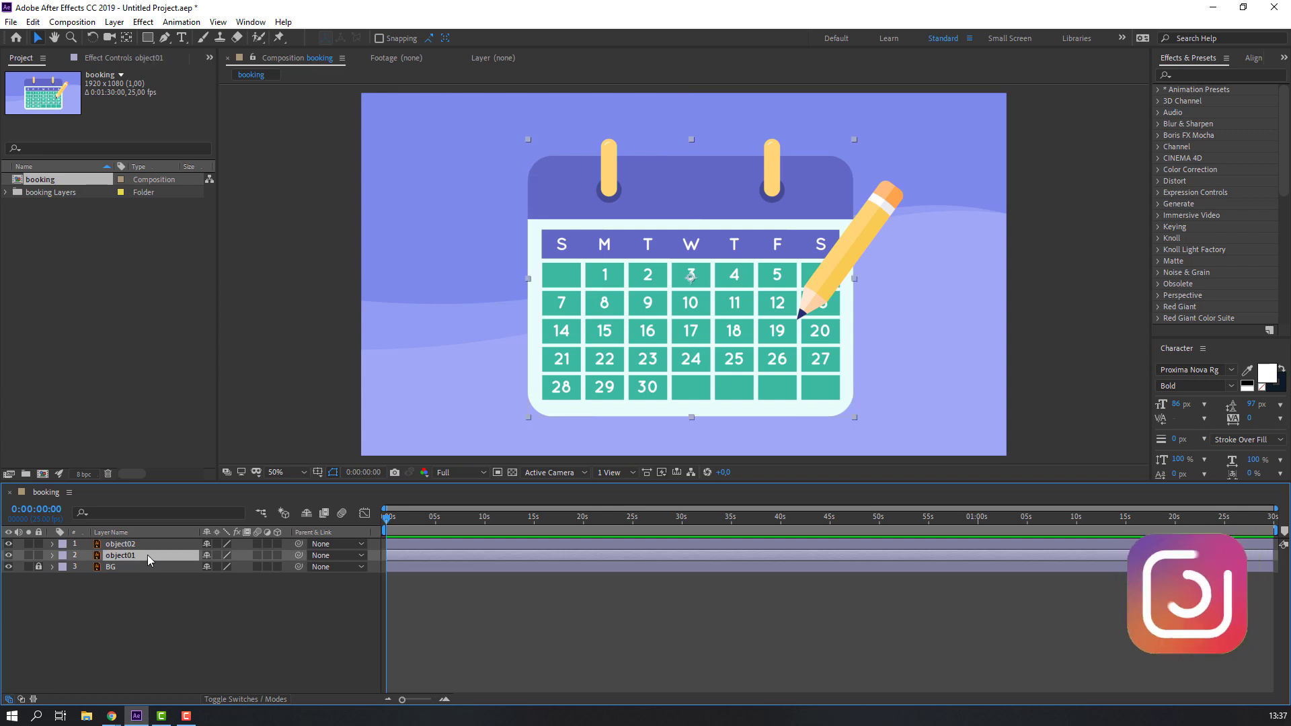
left_click(38, 556)
Draw a closed, hand-drawn-looking circle around the 11 on the calendar with the Pen tool.
left_click_drag(163, 39, 195, 39)
scroll(744, 382, "up", 1)
scroll(694, 359, "up", 1)
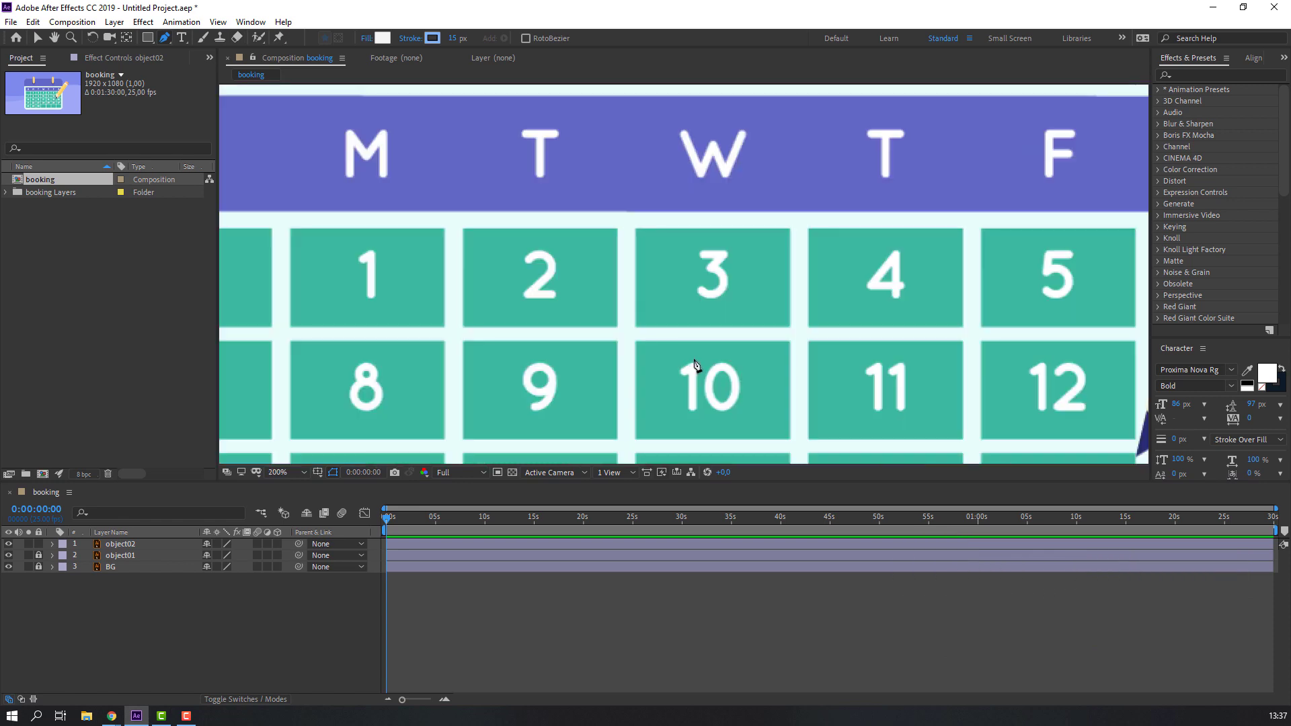
mouse_move(752, 412)
left_mouse_down()
mouse_move(680, 311)
mouse_move(561, 225)
left_mouse_up()
left_click_drag(754, 267, 678, 324)
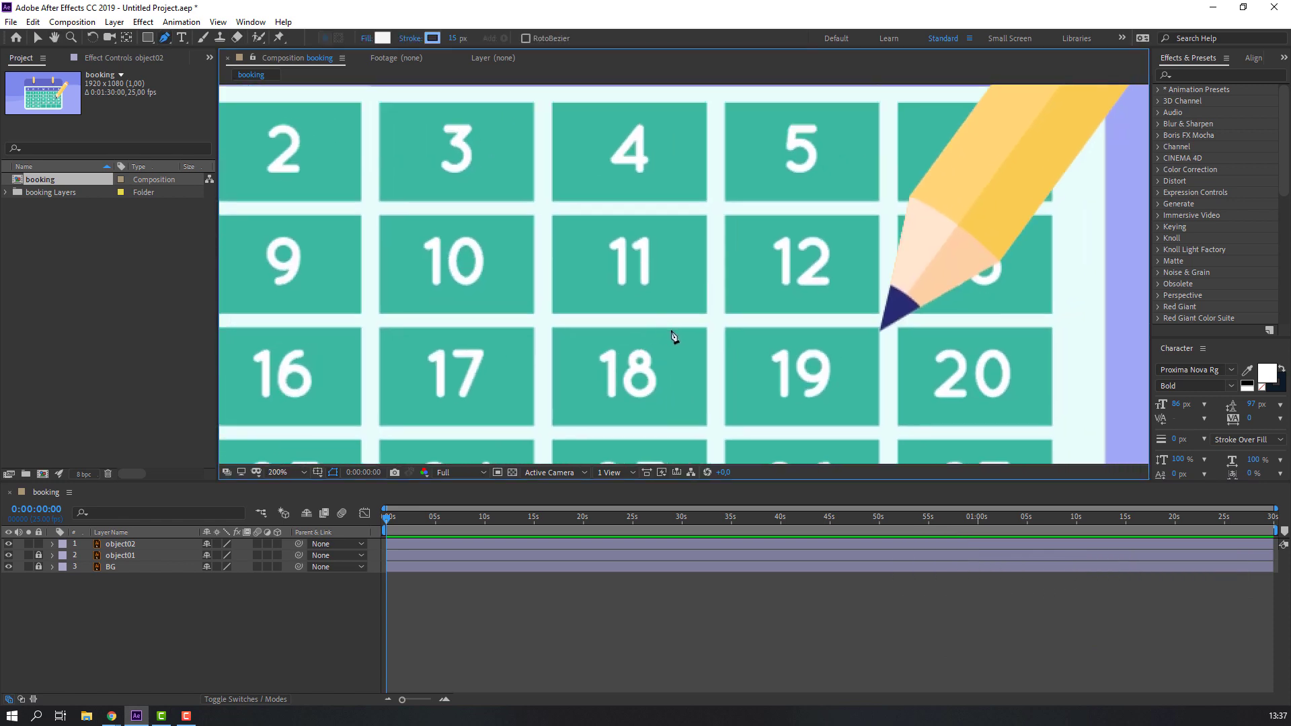
left_click(647, 215)
left_click_drag(585, 236, 578, 255)
left_click_drag(598, 304, 658, 216)
left_click(649, 216)
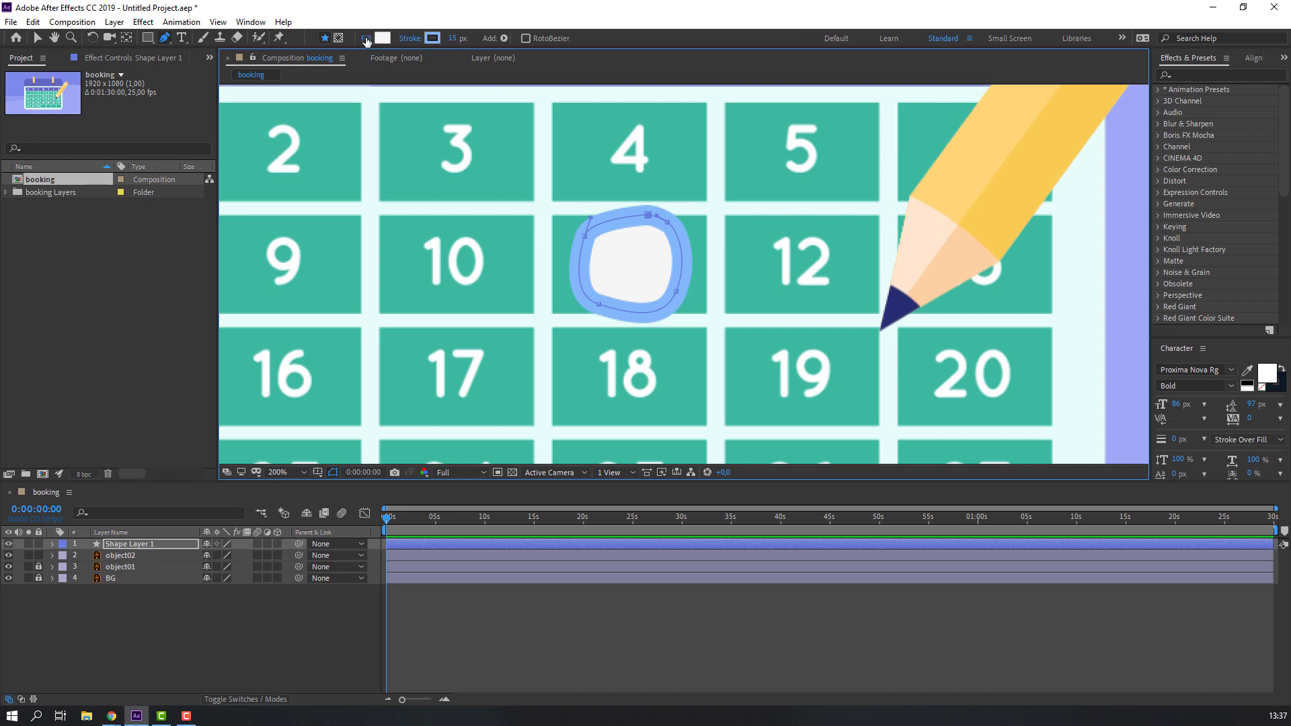
Set the circle's fill to none so only its outline remains.
left_click(366, 38)
left_click(336, 282)
left_click(385, 360)
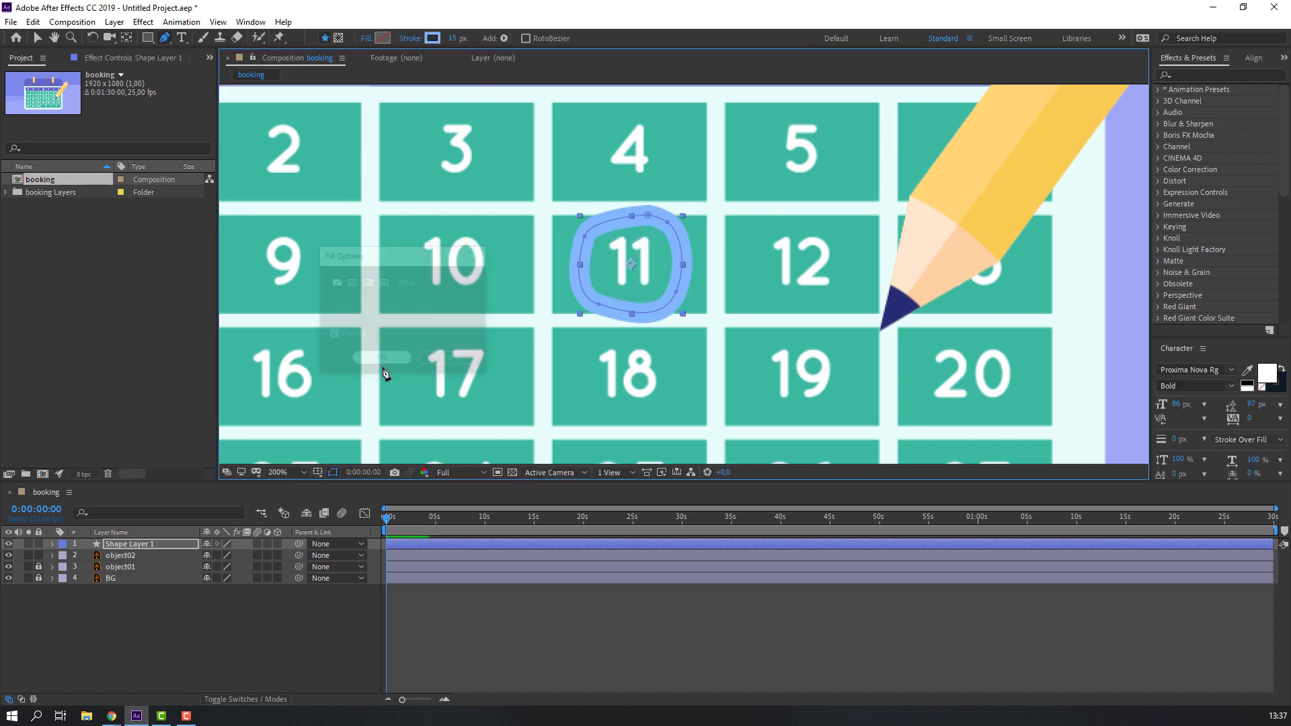
Set the circle's stroke to 4 px wide and dark grey 292A2D.
left_click_drag(458, 40, 442, 38)
left_click(432, 37)
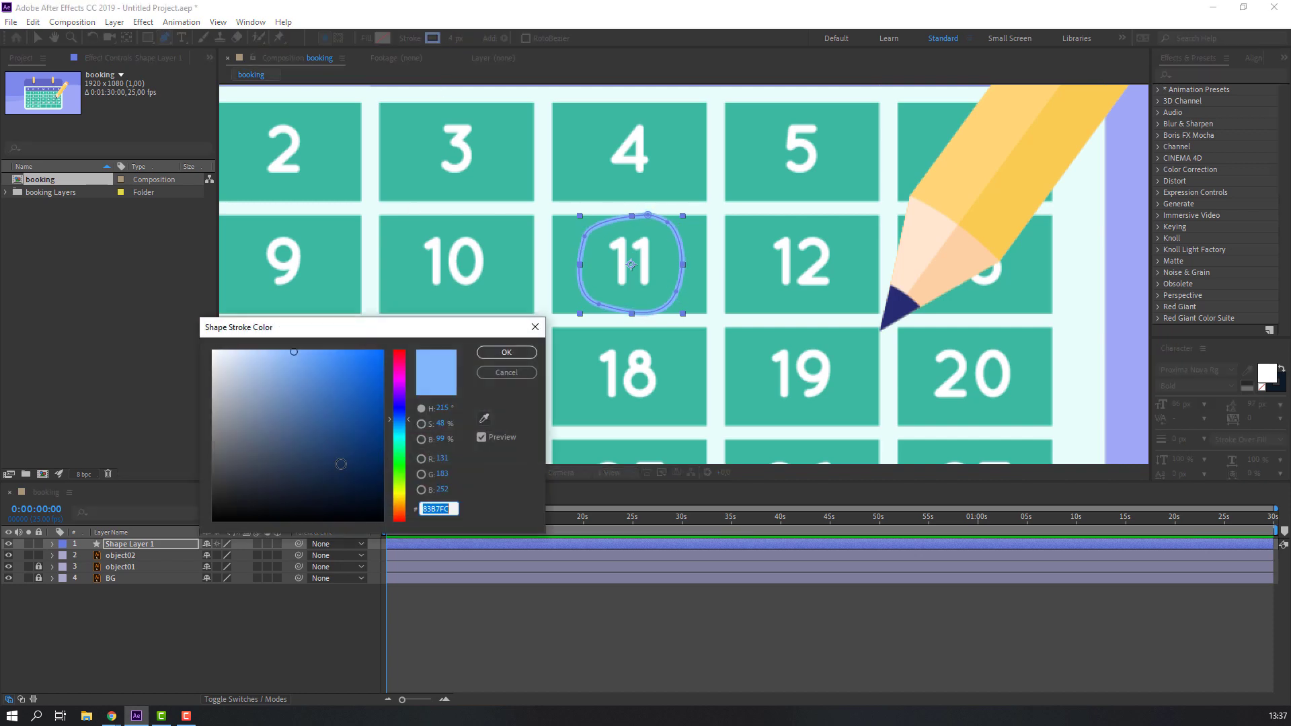
left_click(289, 474)
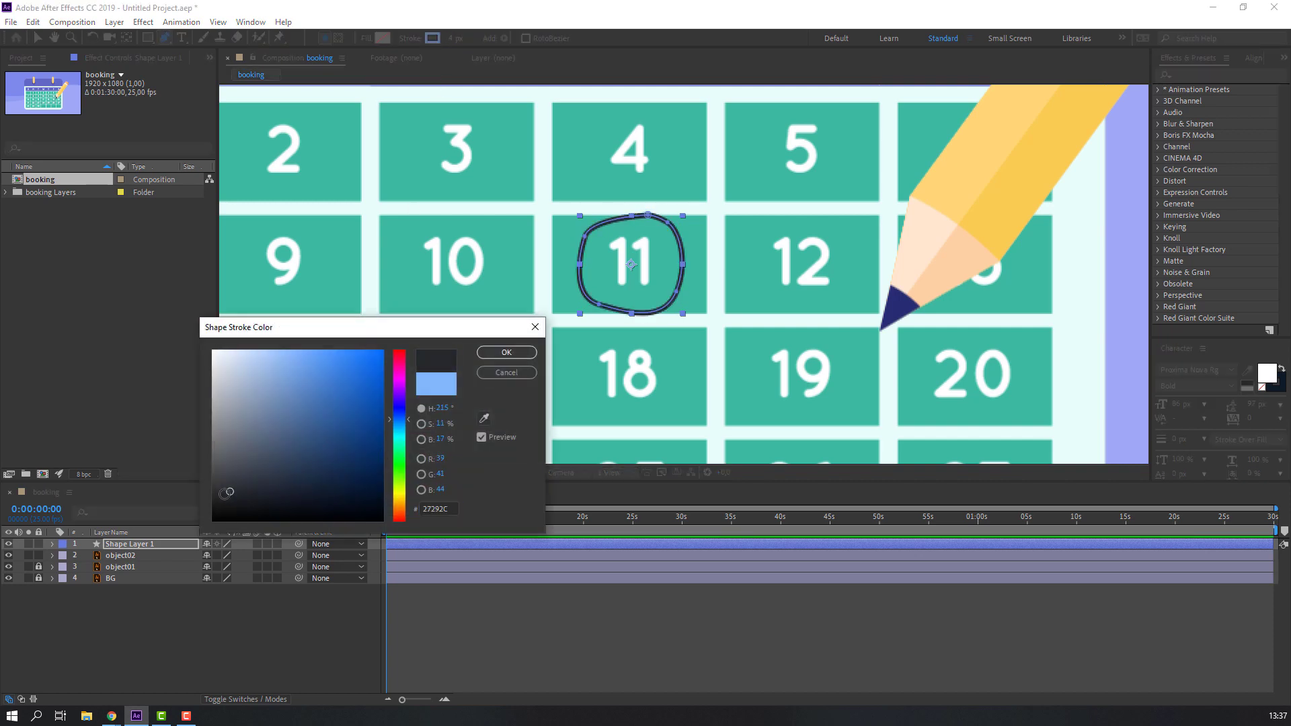
left_click(506, 352)
key("v")
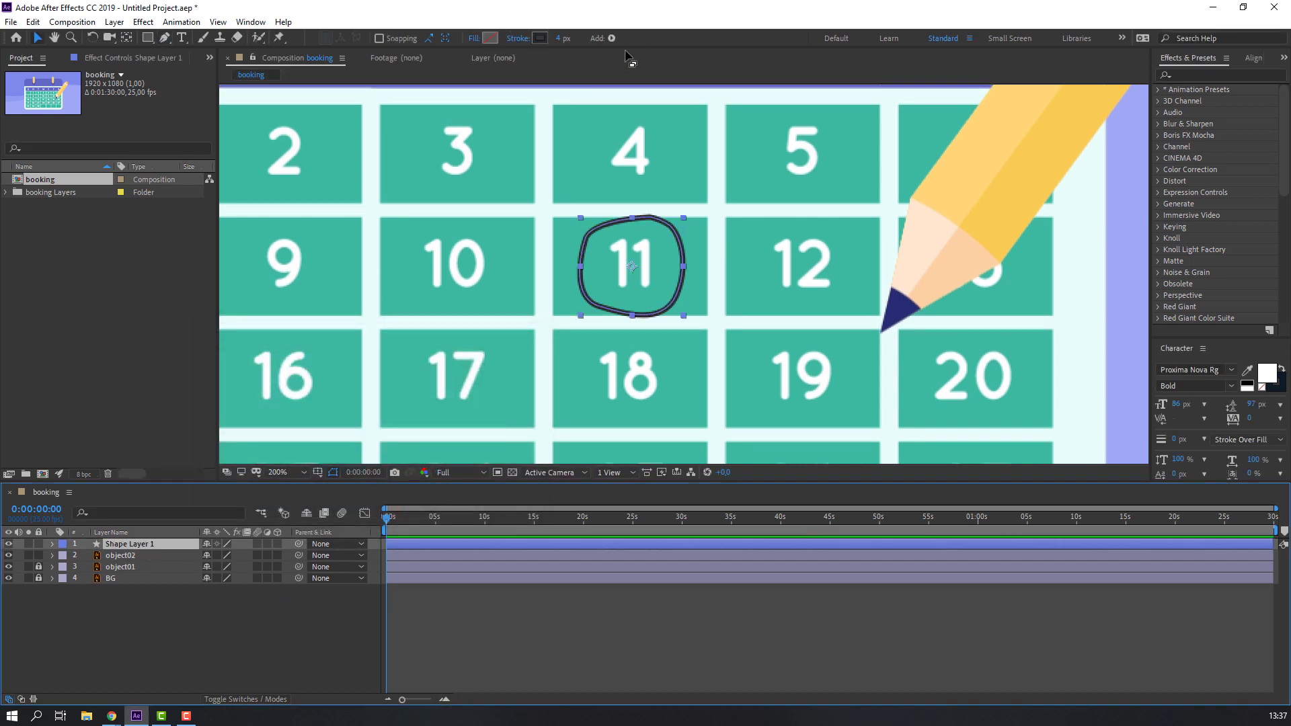
Add Trim Paths to the circle's shape layer and set its End value to 0%.
left_click(614, 39)
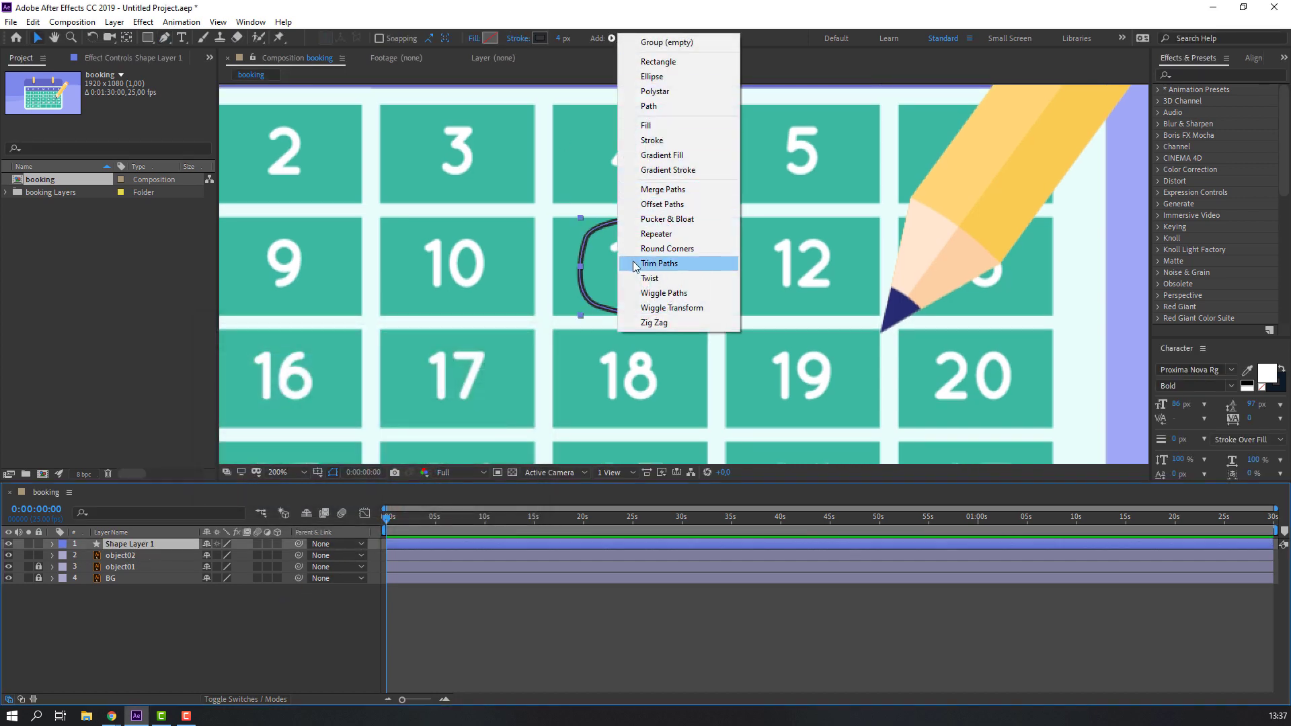
left_click(675, 264)
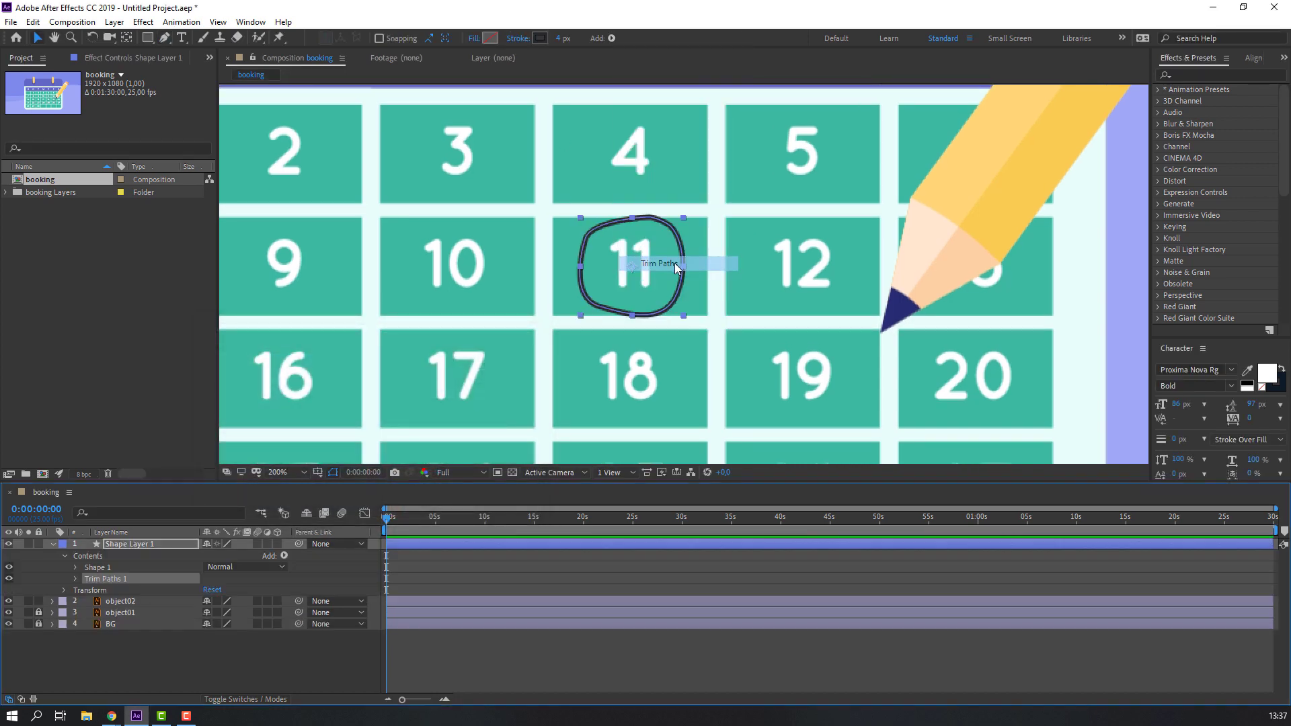
left_click(73, 582)
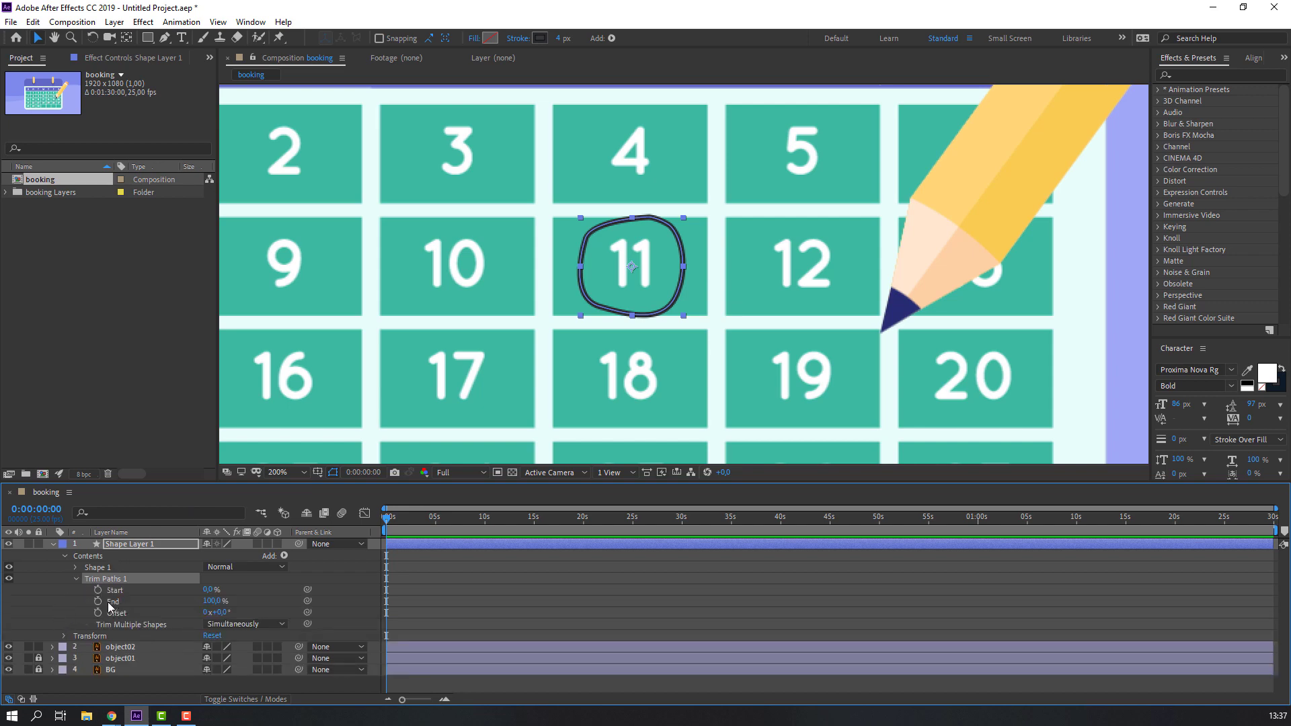
left_click(208, 602)
type("0")
key("Return")
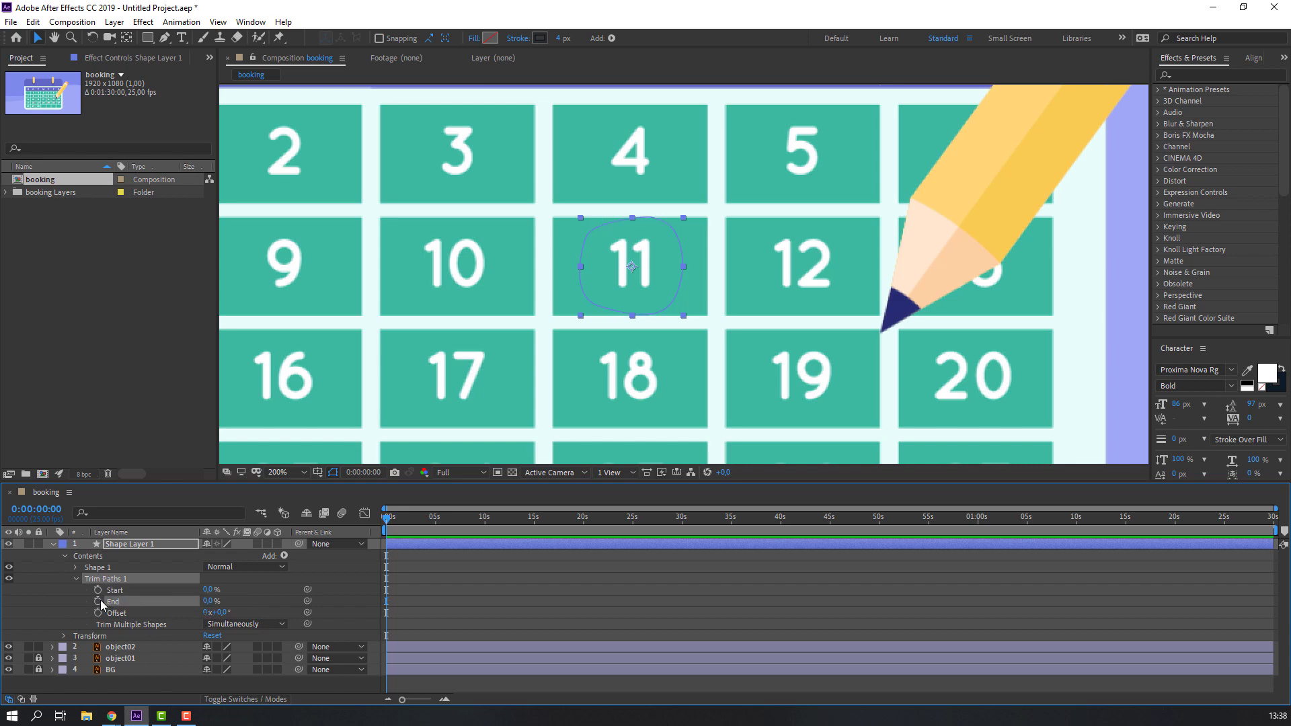
Keyframe the Trim Paths End from 0% at the start to 100% at about 1.4 seconds and preview the drawing.
left_click_drag(388, 519, 402, 521)
left_click_drag(210, 602, 372, 595)
left_click_drag(401, 521, 348, 524)
key("space")
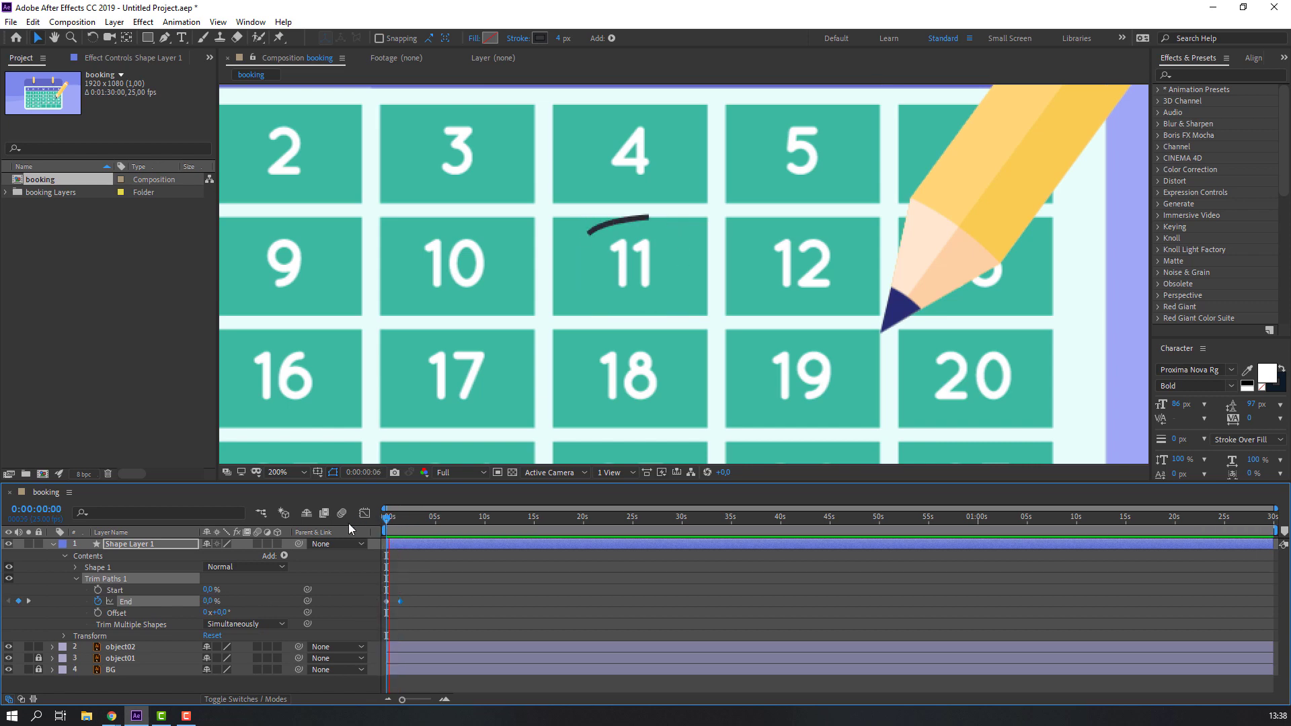
key("space")
Apply Easy Ease to both Trim Paths End keyframes and preview the result.
left_click(426, 607)
key("equal")
key("equal")
left_click_drag(514, 590, 364, 617)
right_click(440, 601)
mouse_move(535, 591)
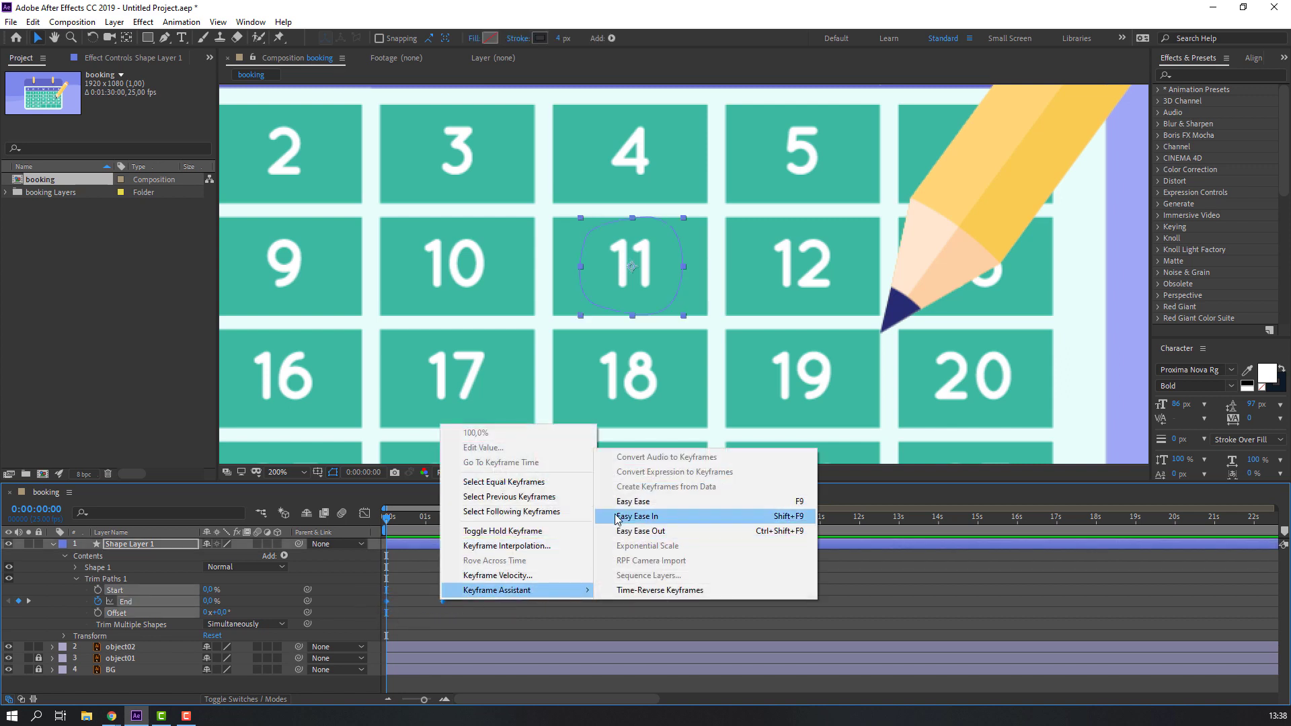
left_click(646, 502)
key("space")
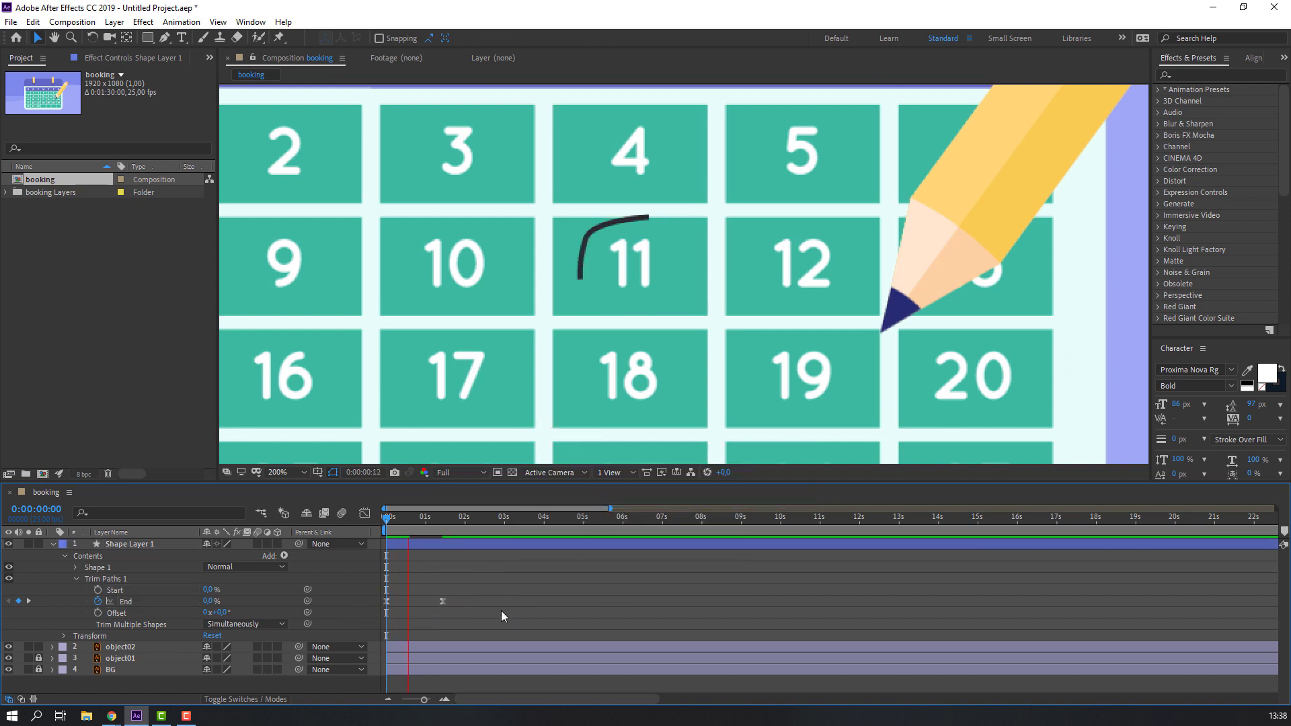
key("space")
Park the playhead at 0:00:01:11, where the circle is complete, and rename its shape layer as circle.
left_click_drag(417, 515, 444, 522)
left_click(54, 544)
left_click(118, 545)
key("Return")
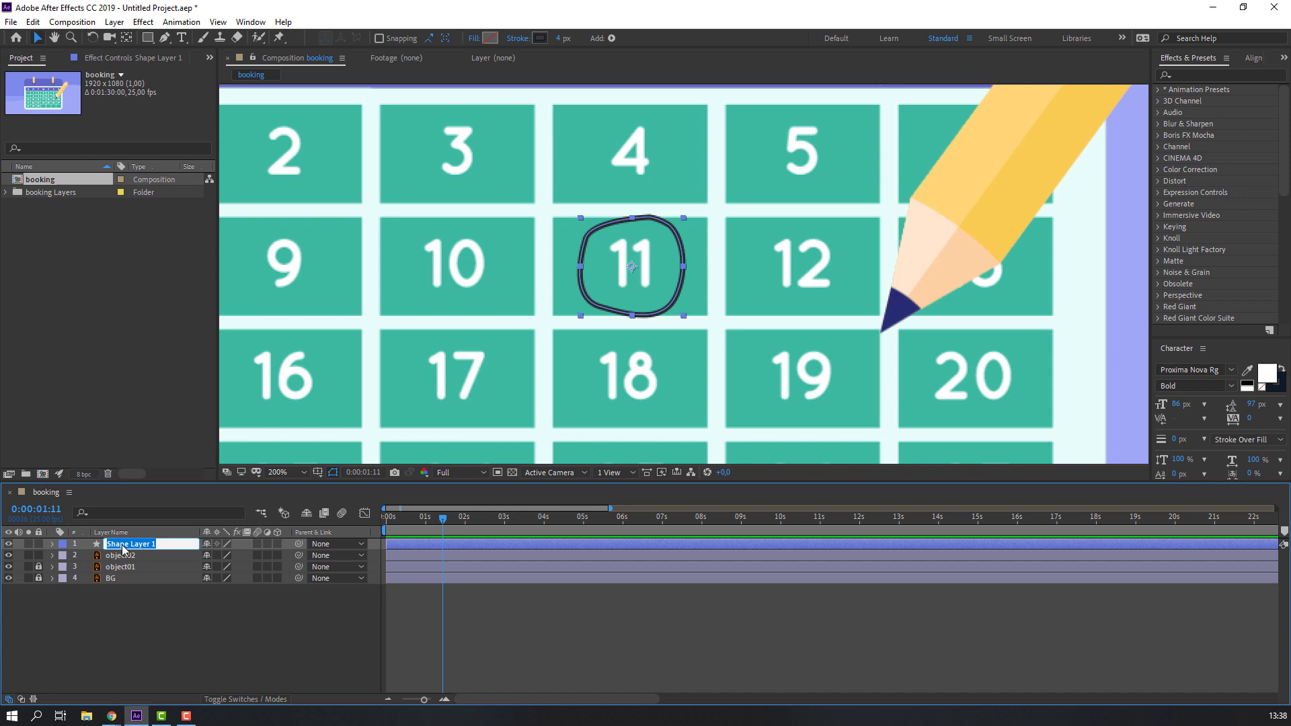
left_click(256, 663)
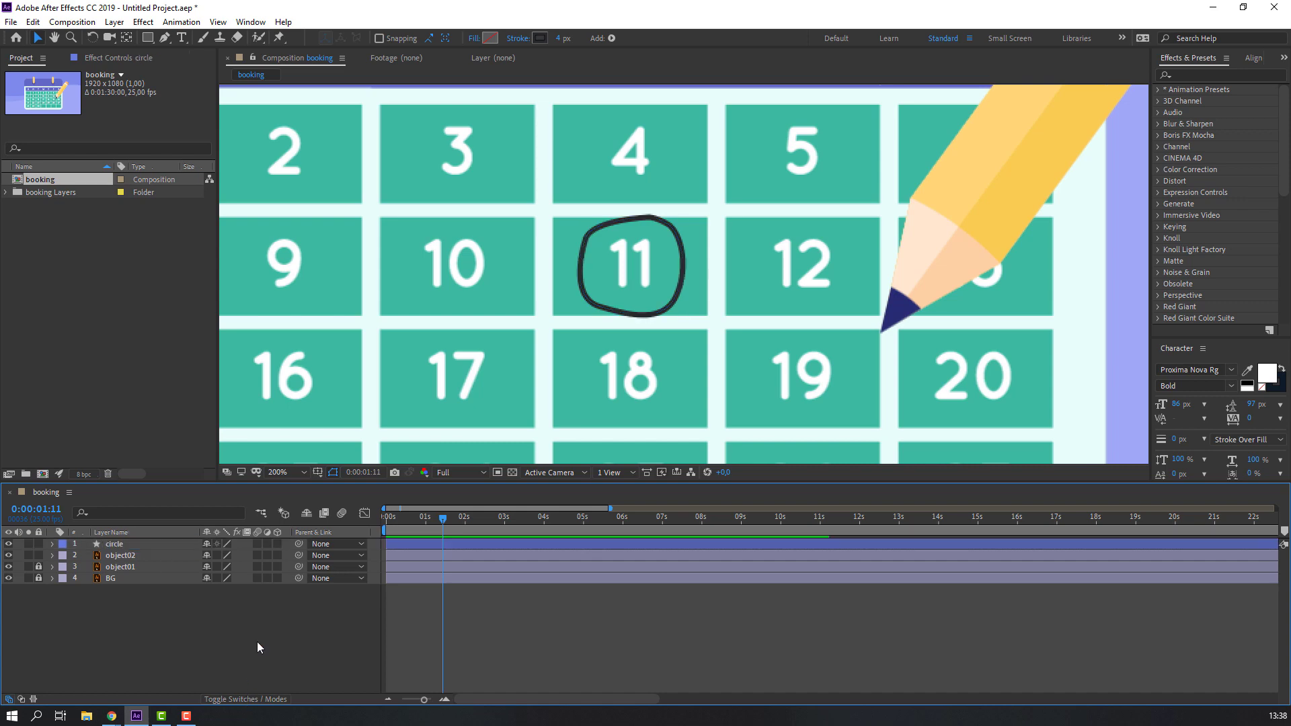
Duplicate the circle layer and place the copy around the 15 on the calendar.
left_click(106, 547)
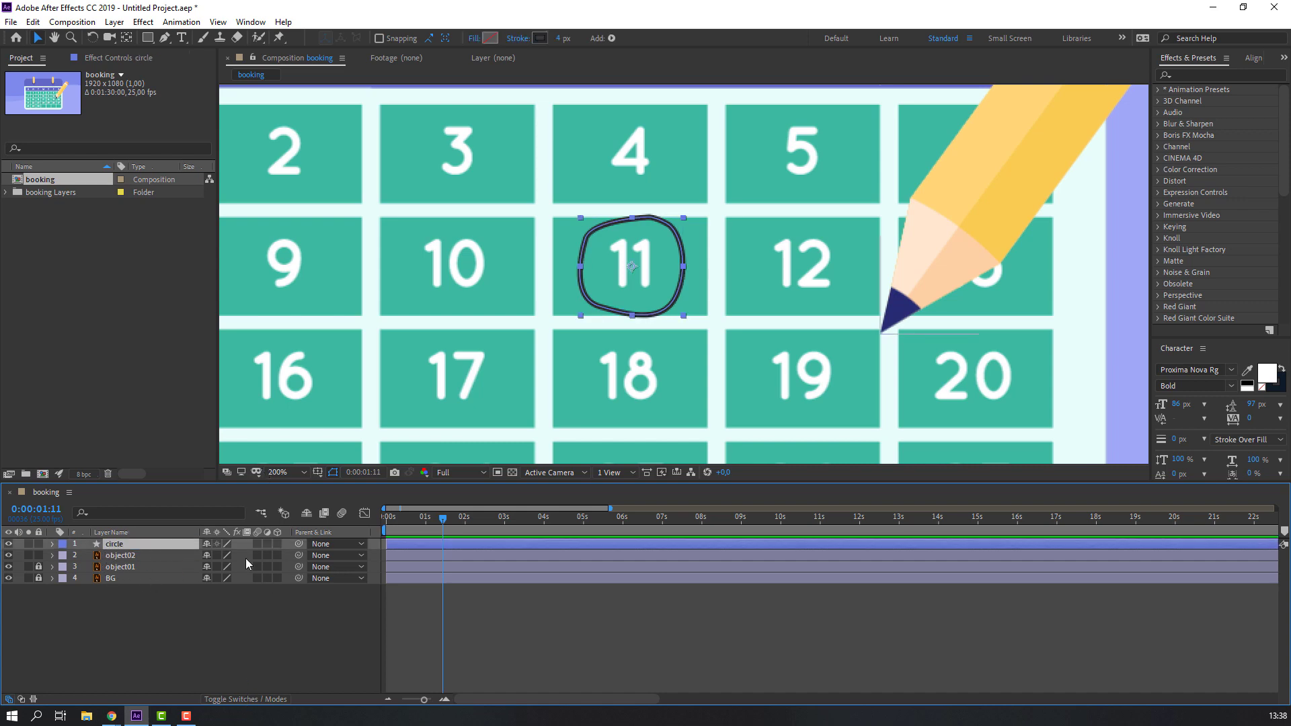
key("comma")
key("ctrl+d")
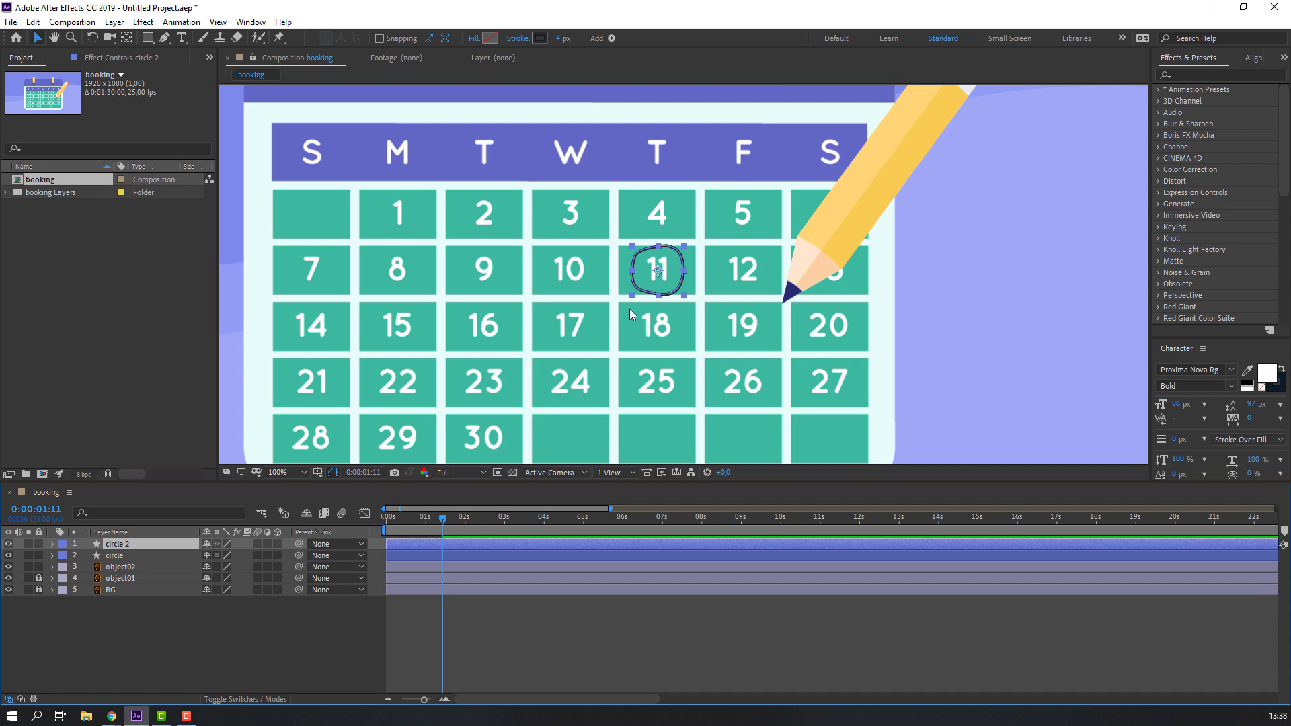
left_click_drag(661, 286, 392, 359)
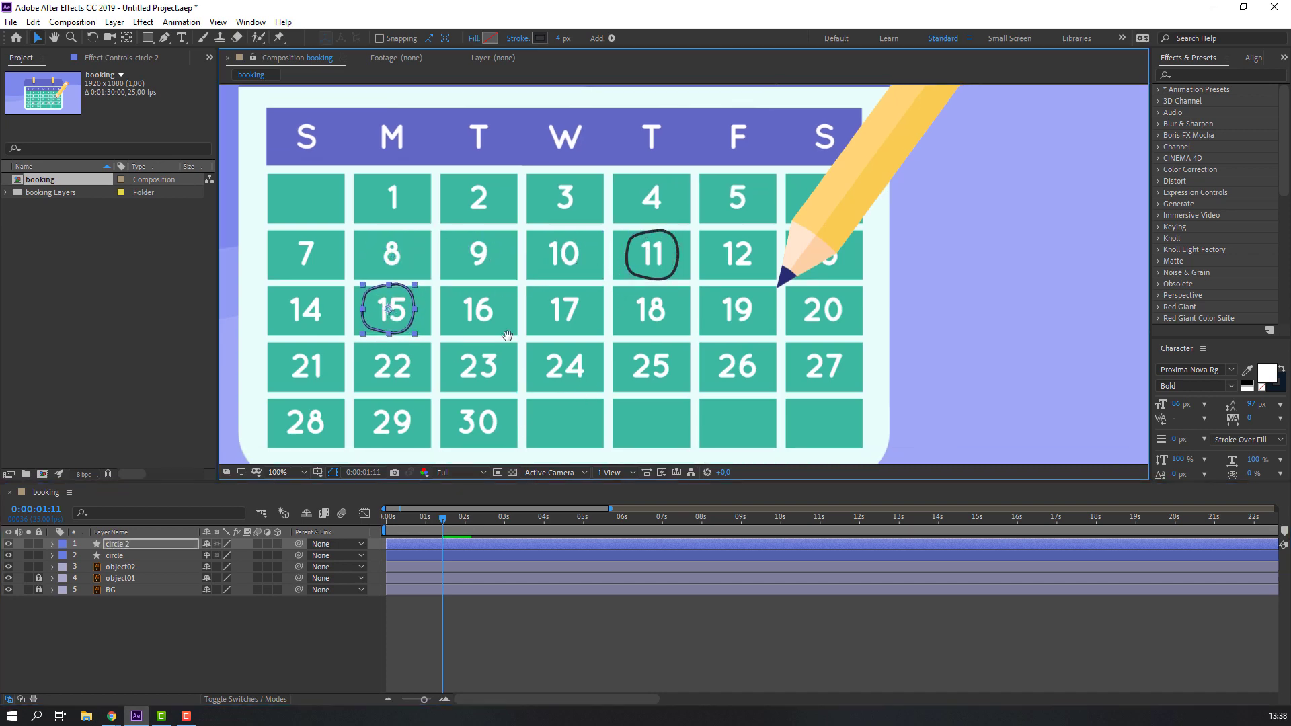
left_click_drag(528, 374, 535, 335)
key("v")
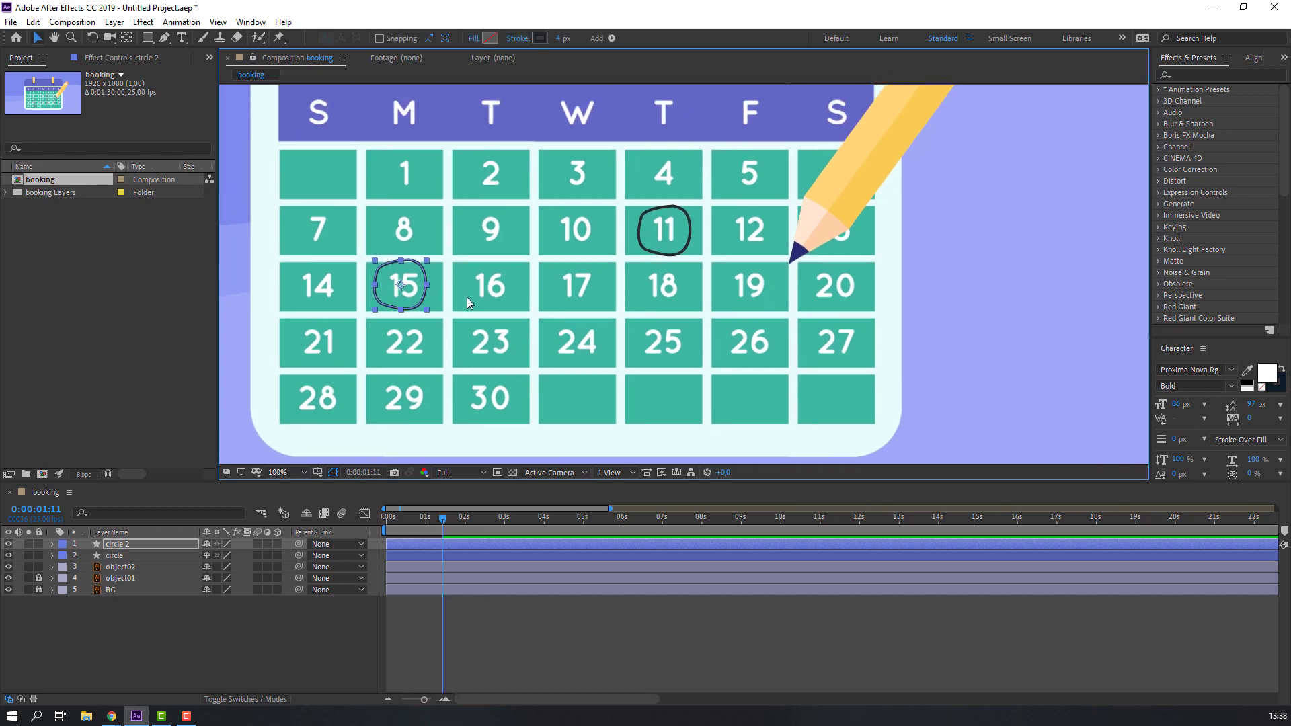
Duplicate the circle around the 15 and place the new copy around the 17.
key("ctrl+d")
left_click_drag(422, 288, 583, 283)
key("comma")
key("comma")
key("comma")
key("comma")
key("period")
key("period")
key("period")
key("period")
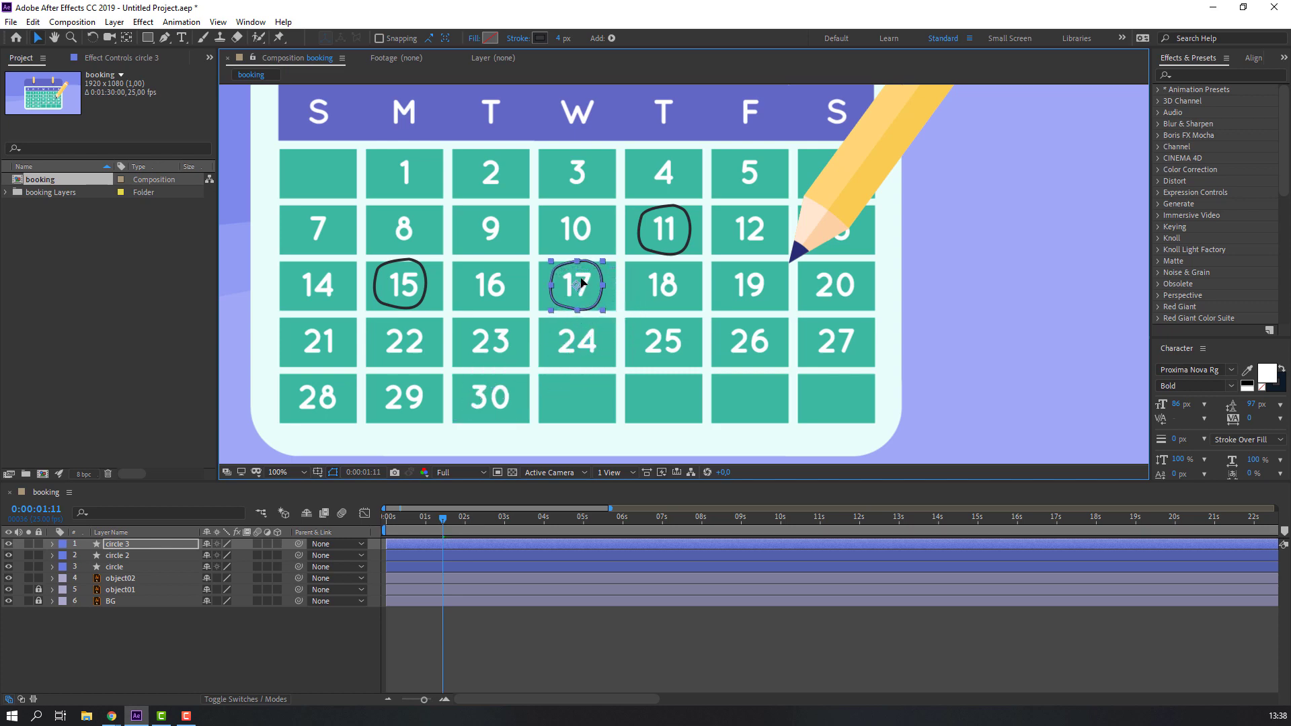
left_click(224, 679)
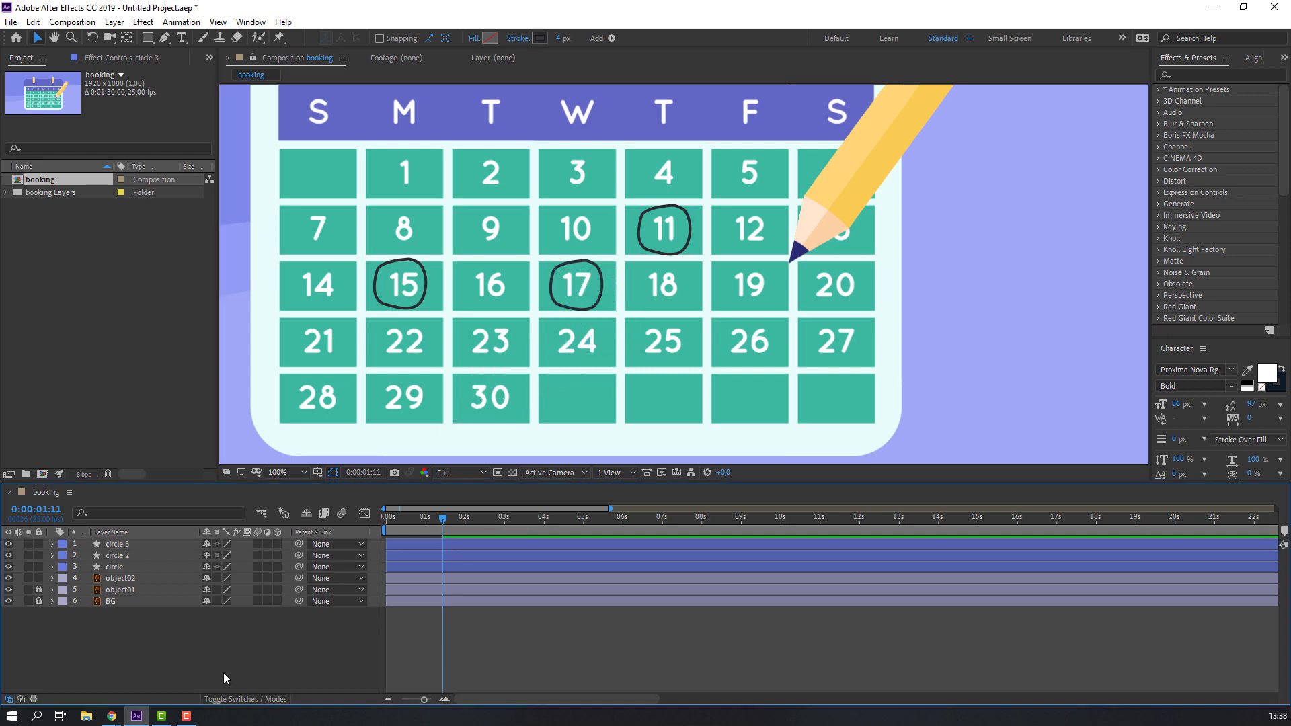
Stagger the circle layers to start at about 0.5, 3 and 5.6 seconds for the 11, 15 and 17, and preview.
left_click(132, 567)
left_click(124, 556)
left_click(125, 545, "shift")
left_click_drag(408, 555, 526, 547)
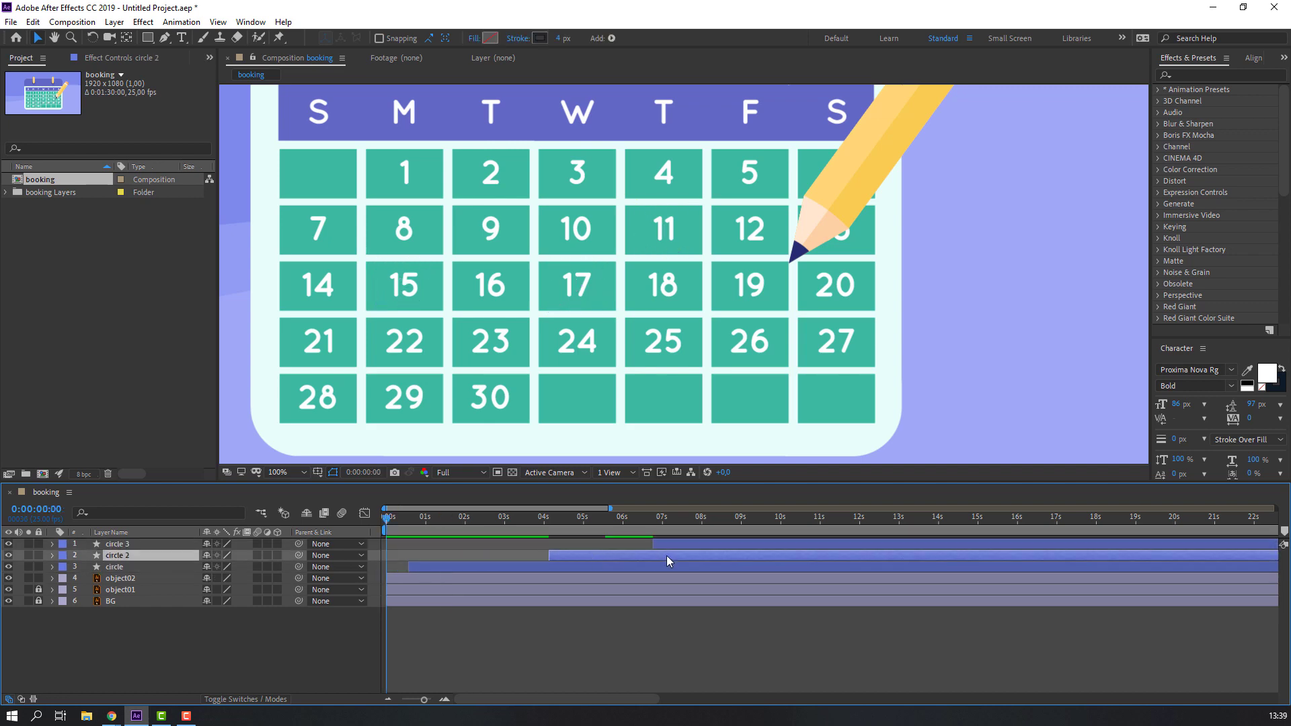
left_click_drag(660, 546, 614, 548)
left_click_drag(591, 554, 546, 562)
key("space")
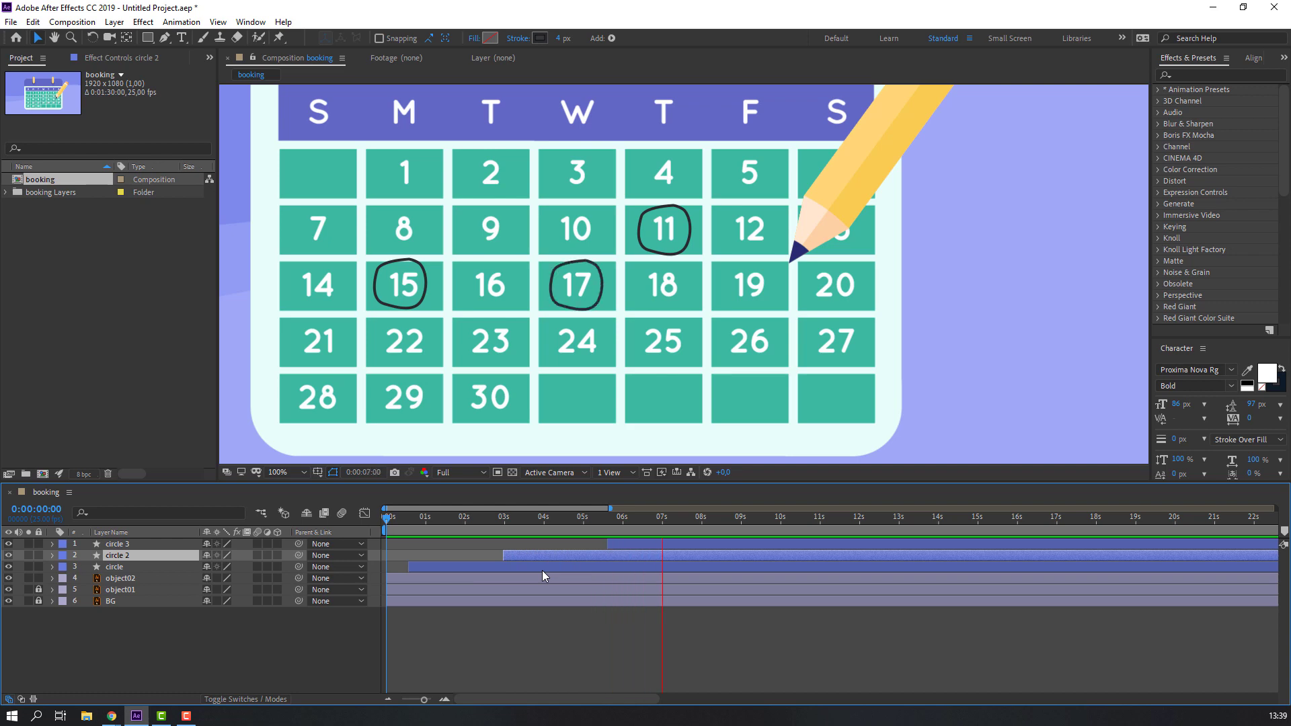
End the work area at about 8 seconds and trim the composition to it.
left_click_drag(657, 529, 699, 526)
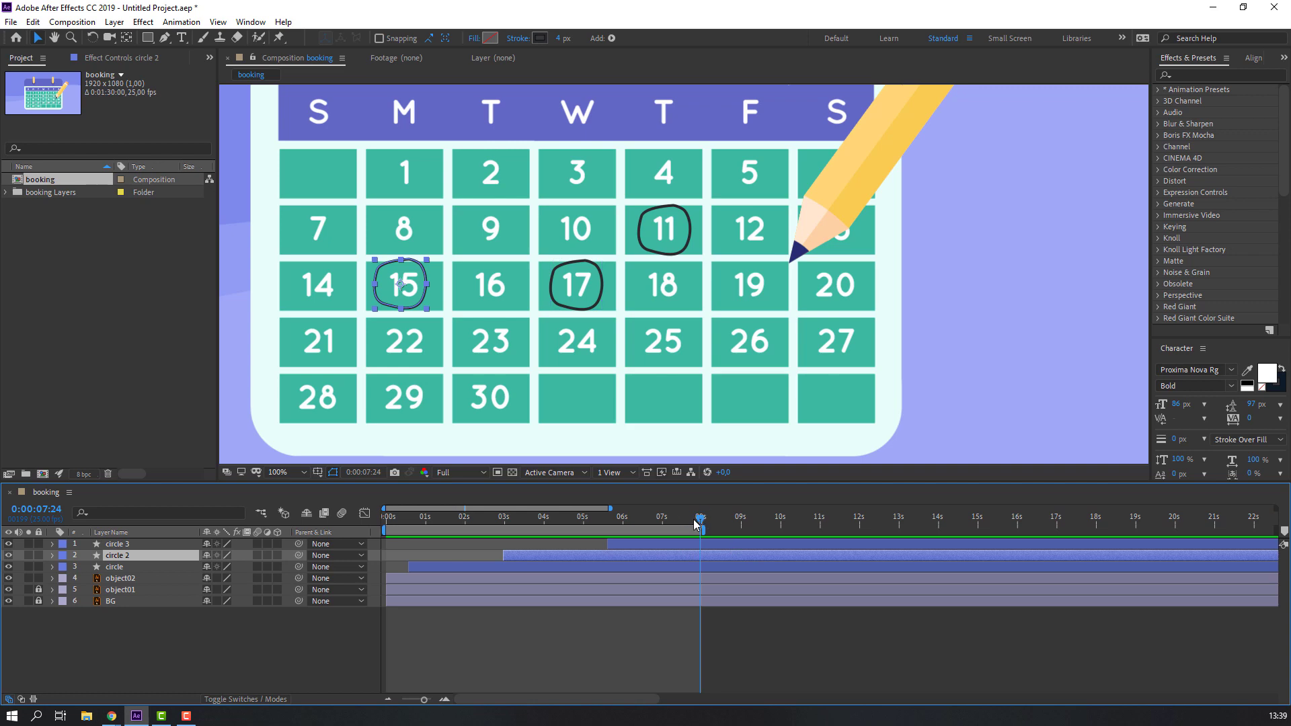
right_click(700, 525)
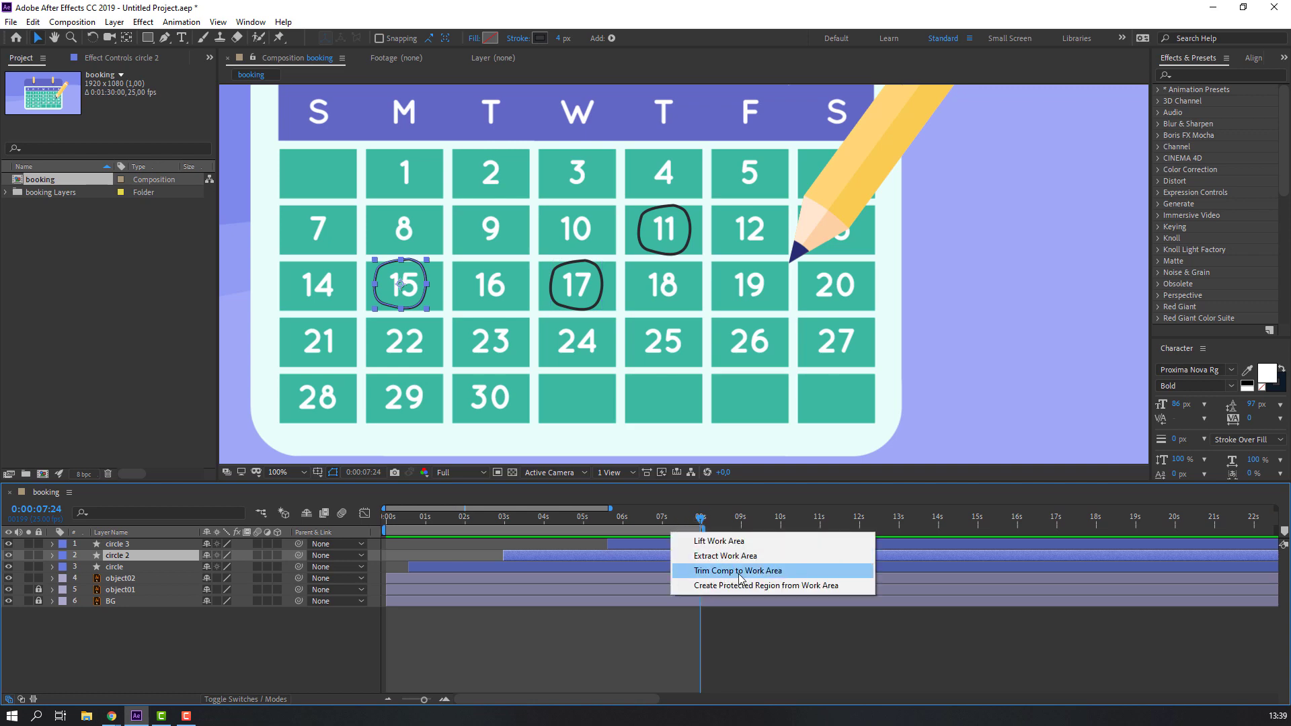
left_click(762, 577)
left_click_drag(1261, 523, 211, 628)
Move the anchor point of the pencil layer object02 to the pencil's tip.
left_click(169, 675)
left_click(858, 198)
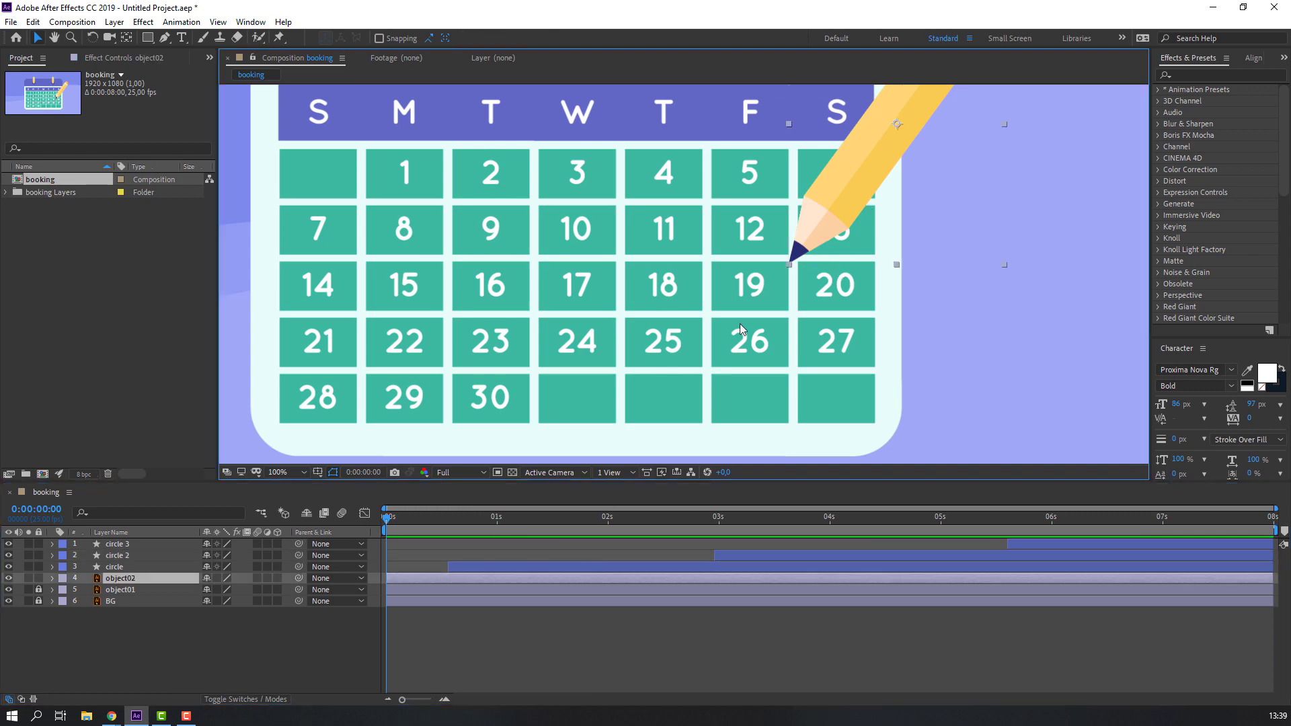
left_click(126, 38)
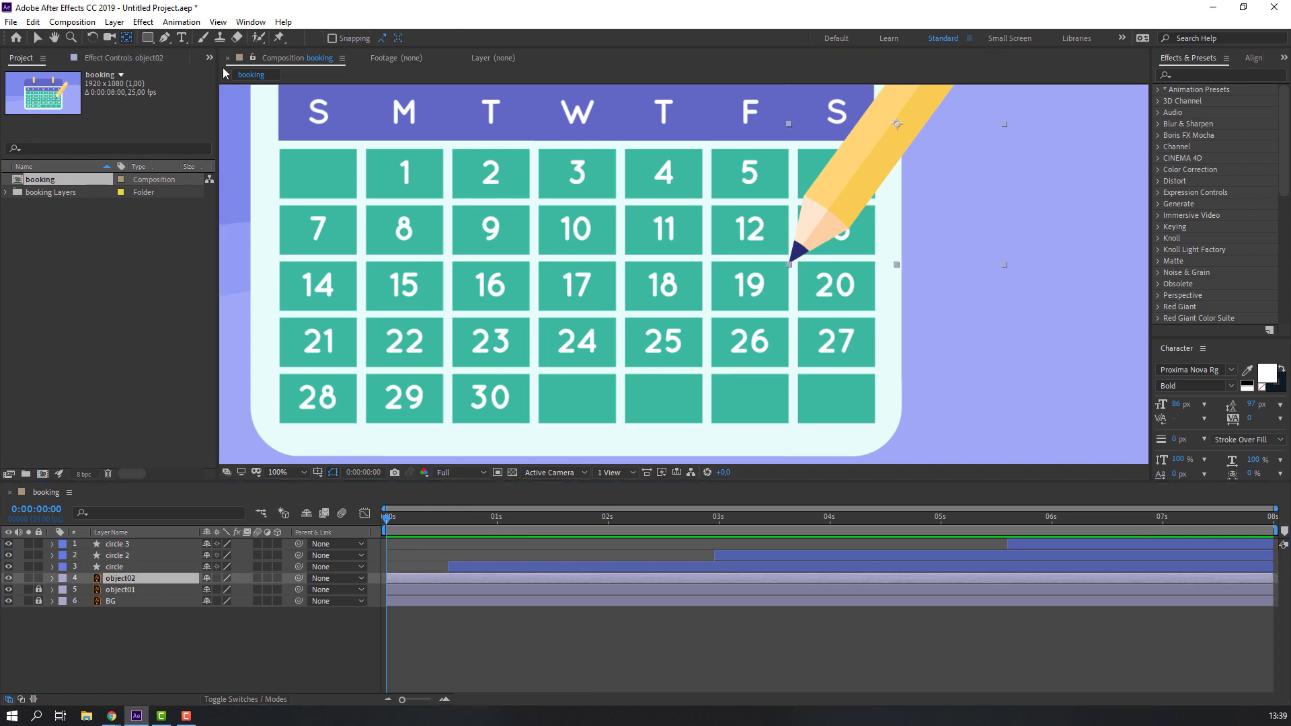
mouse_move(896, 125)
left_mouse_down()
mouse_move(840, 224)
mouse_move(798, 258)
left_mouse_up()
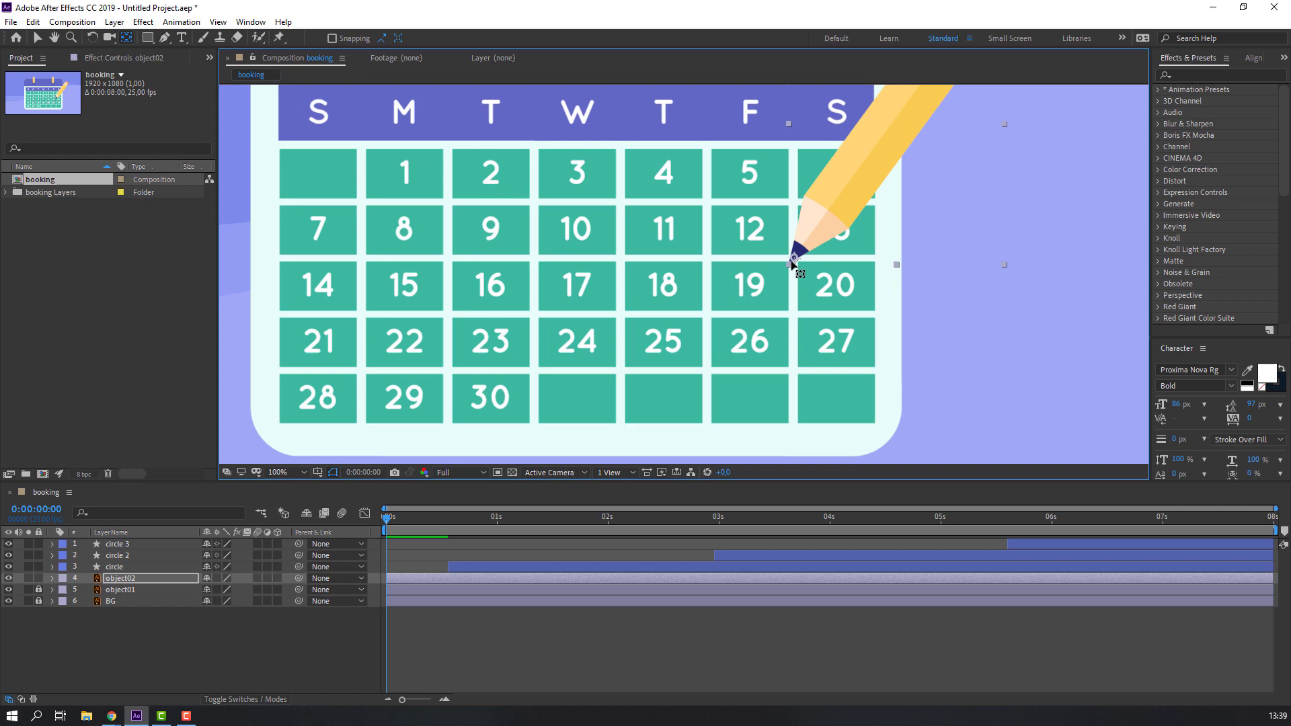
left_click(33, 42)
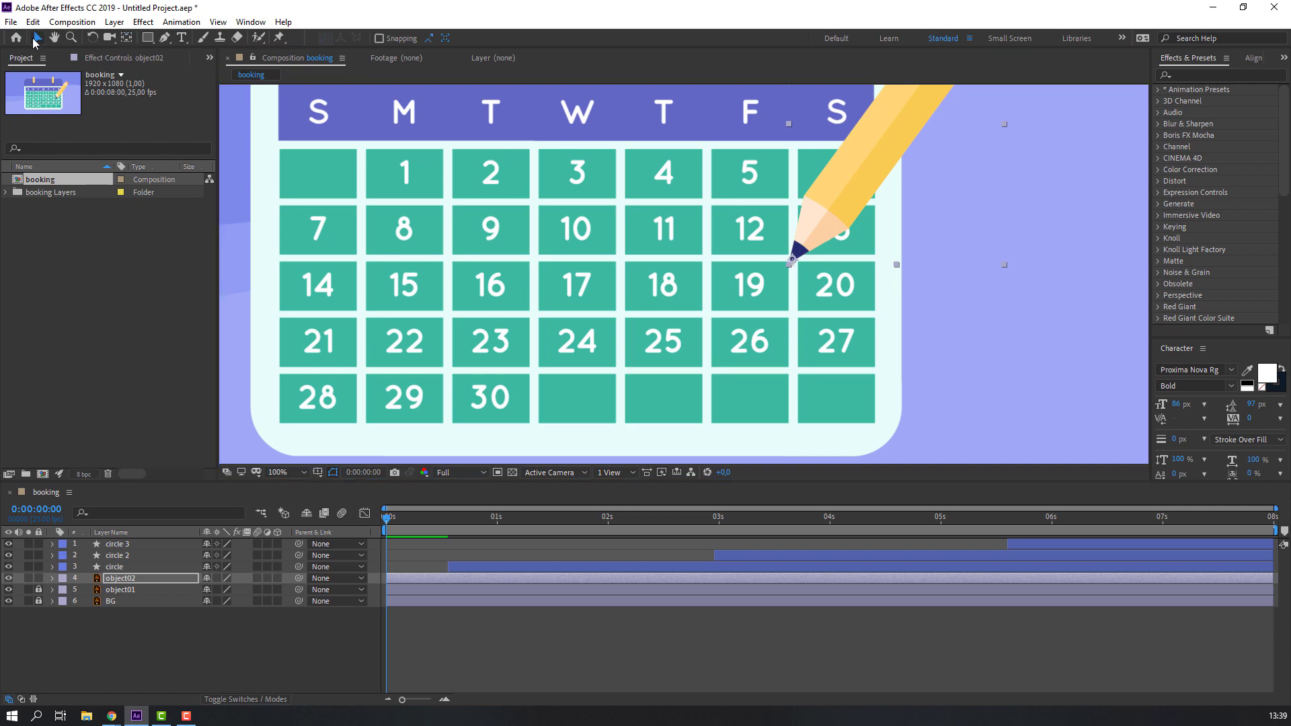
Keyframe the pencil's Position from 1355.0, 739.2 over the 20 at 0:00 to the 11 at frame 10.
key("p")
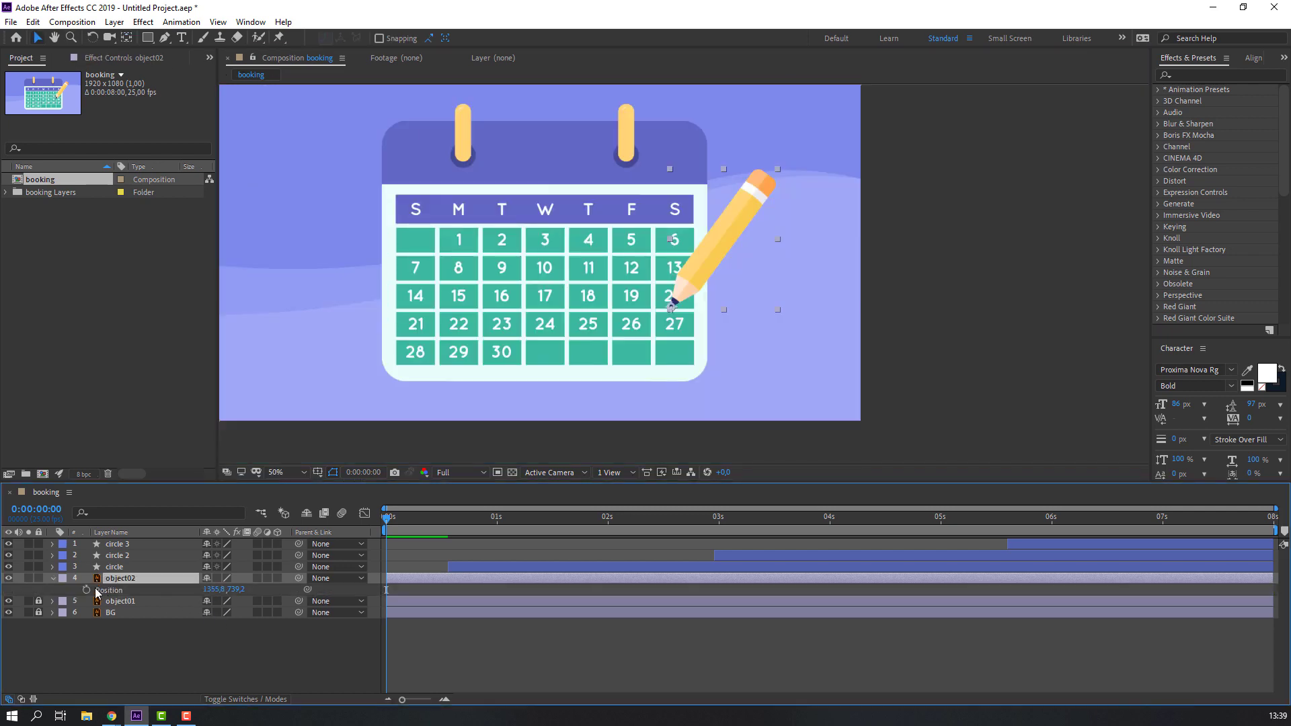
left_click(86, 591)
key(".")
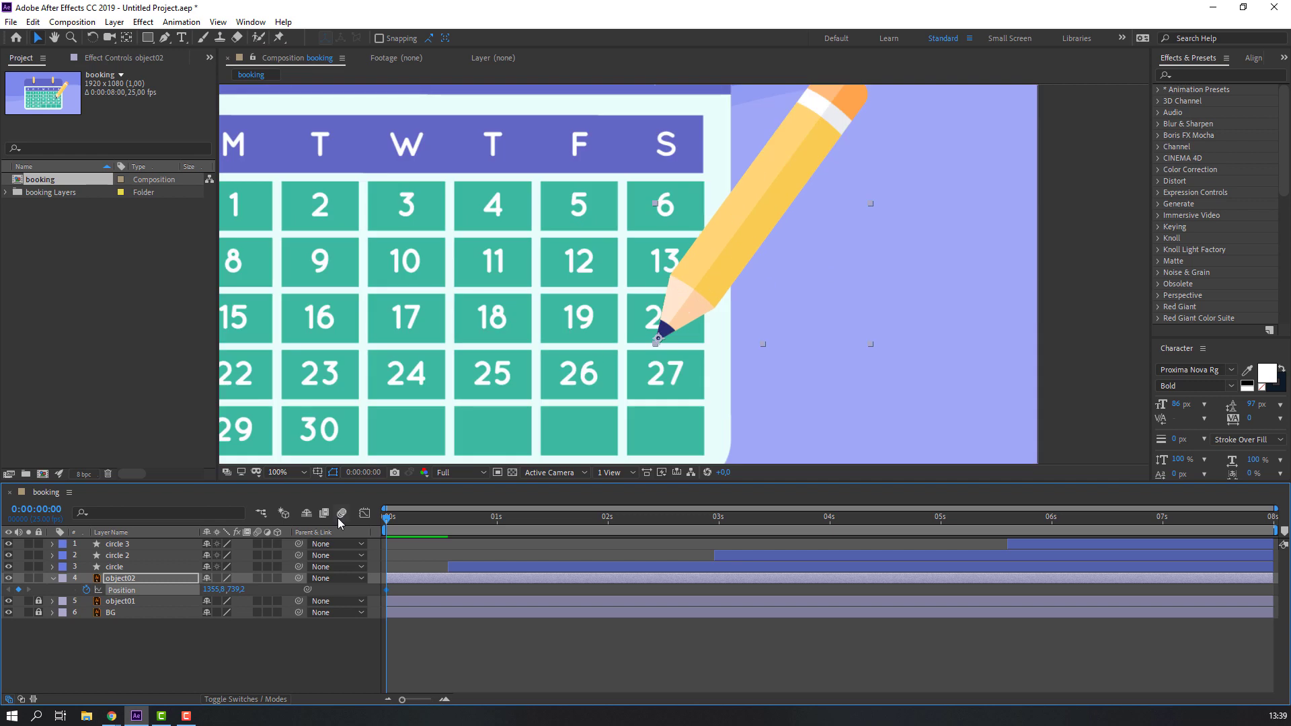
mouse_move(659, 329)
left_mouse_down()
mouse_move(586, 306)
mouse_move(496, 304)
mouse_move(524, 228)
left_mouse_up()
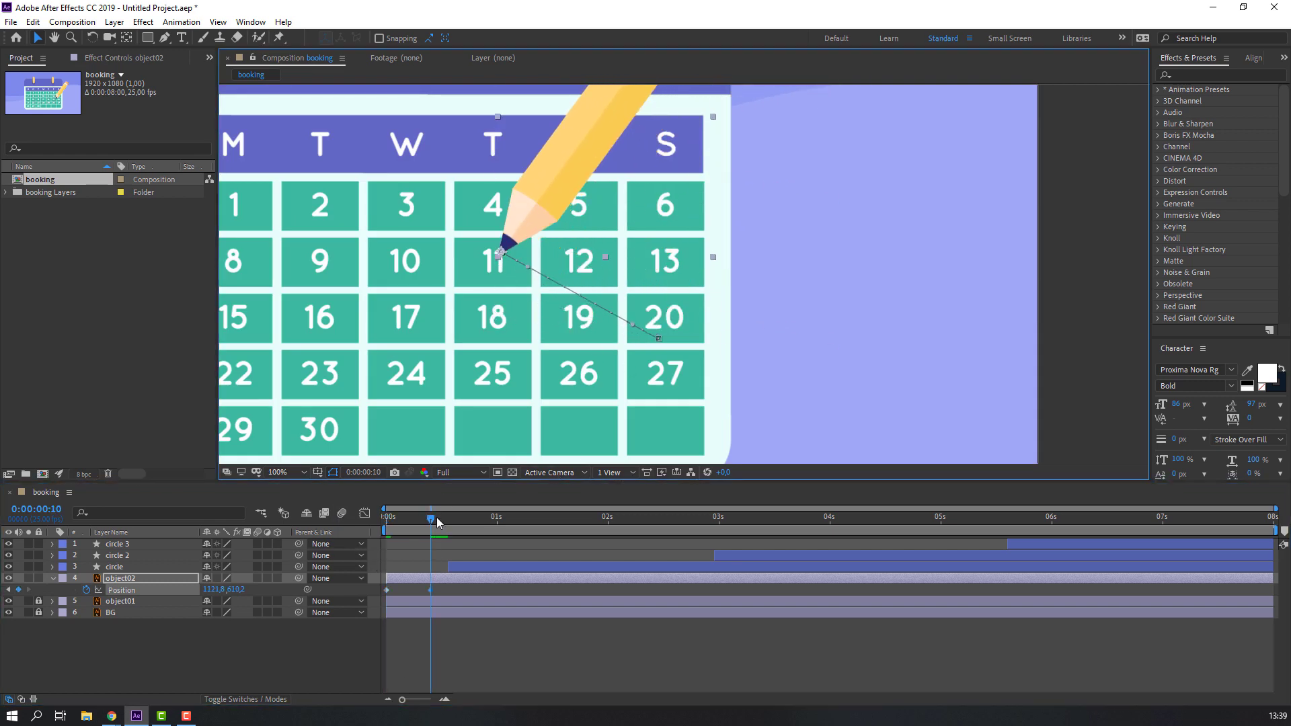
Shift the pencil's second Position keyframe slightly later, to about frame 11, checking against the circle at frame 20.
left_click_drag(437, 523, 475, 523)
key(".")
left_click_drag(418, 291, 600, 341)
left_click_drag(431, 590, 435, 591)
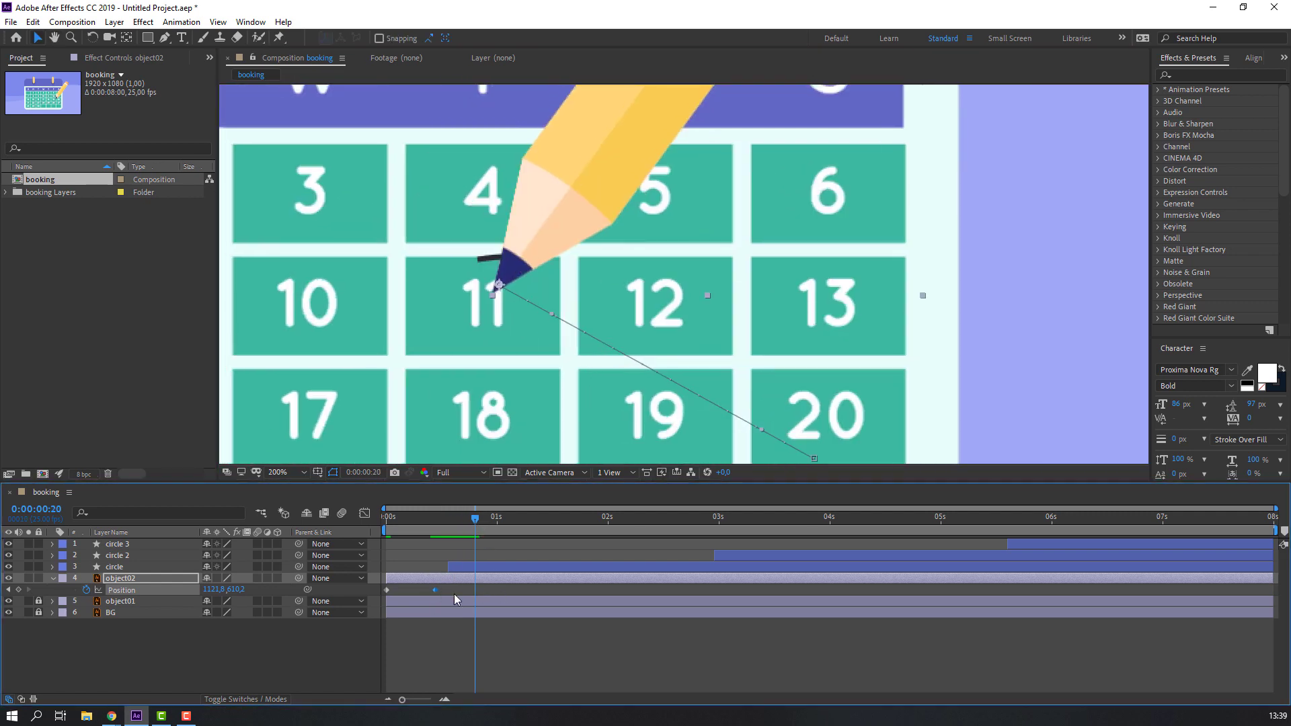
Place the pencil's tip at the start of the circle stroke above the 11 and move that Position keyframe to frame 14.
left_click_drag(540, 226, 546, 192)
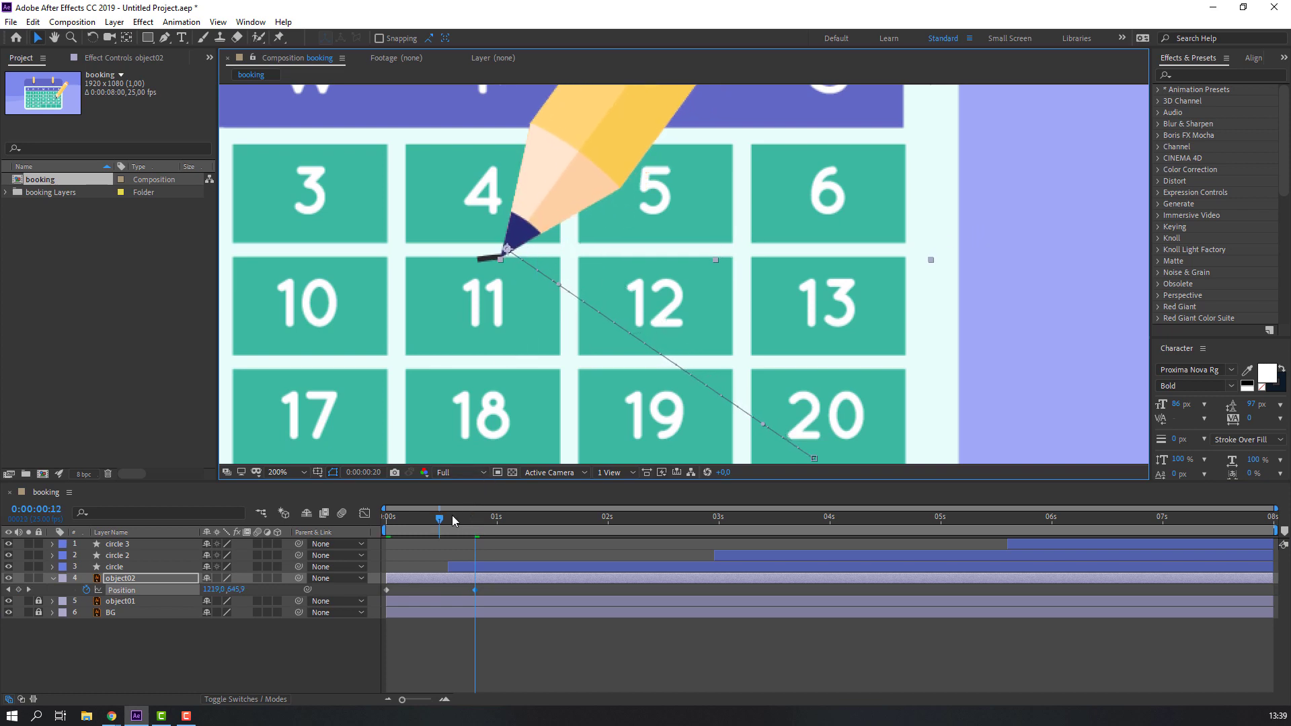
left_click_drag(453, 520, 484, 511)
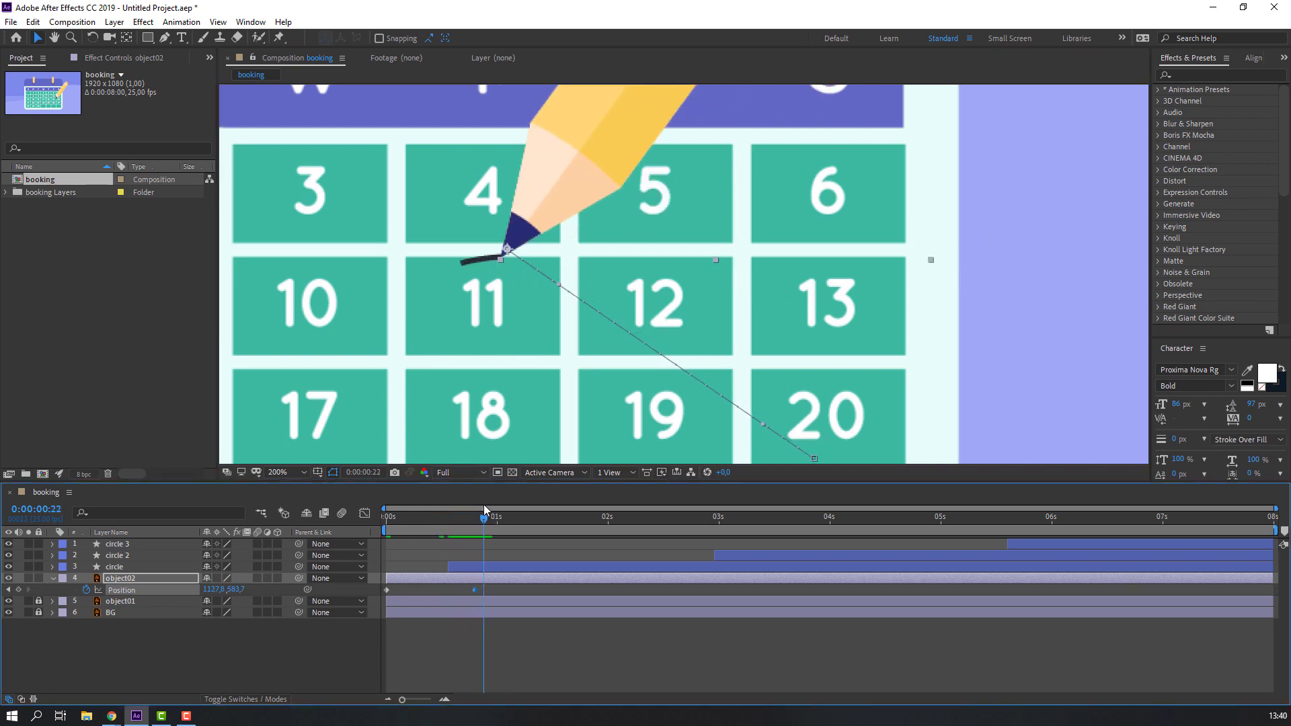
left_click_drag(474, 590, 448, 590)
mouse_move(421, 522)
left_mouse_down()
mouse_move(475, 530)
mouse_move(449, 530)
left_mouse_up()
key("Page_Down")
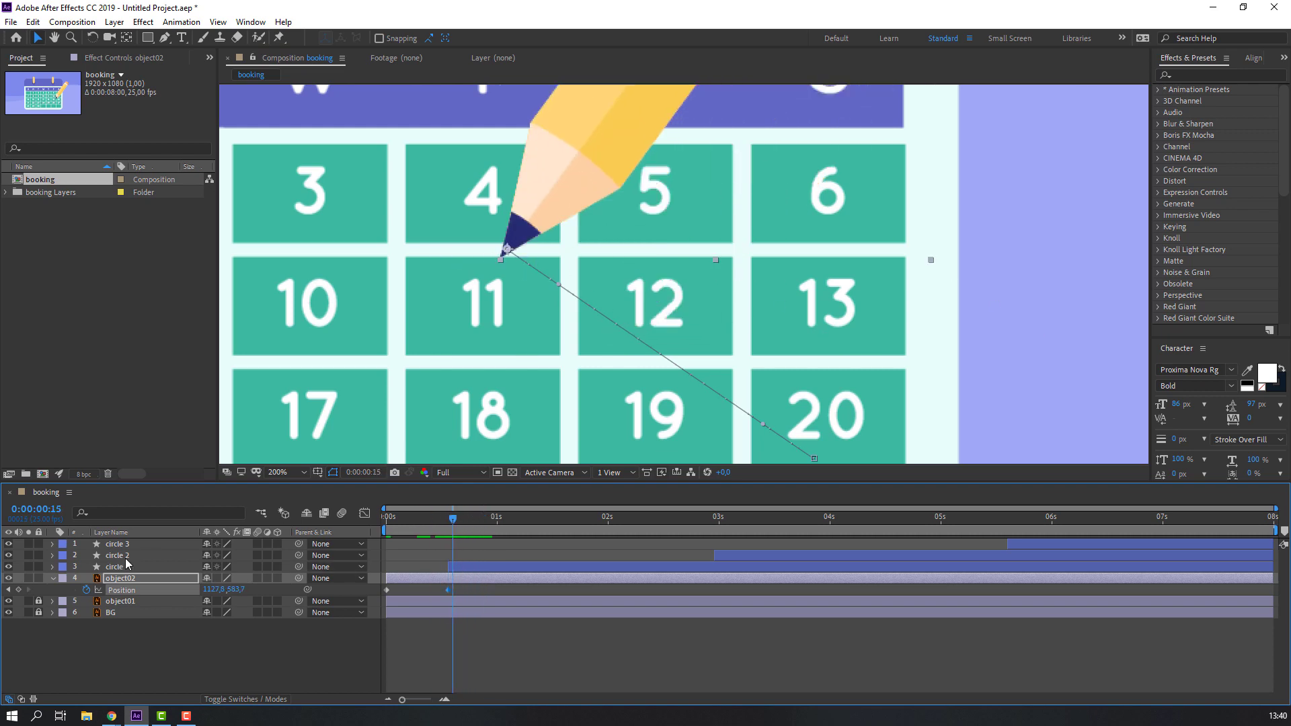
Keyframe the pencil's Position along the first part of the circle around the 11, from frame 15 to about 1:03.
left_click_drag(442, 525, 480, 528)
left_click_drag(541, 208, 507, 214)
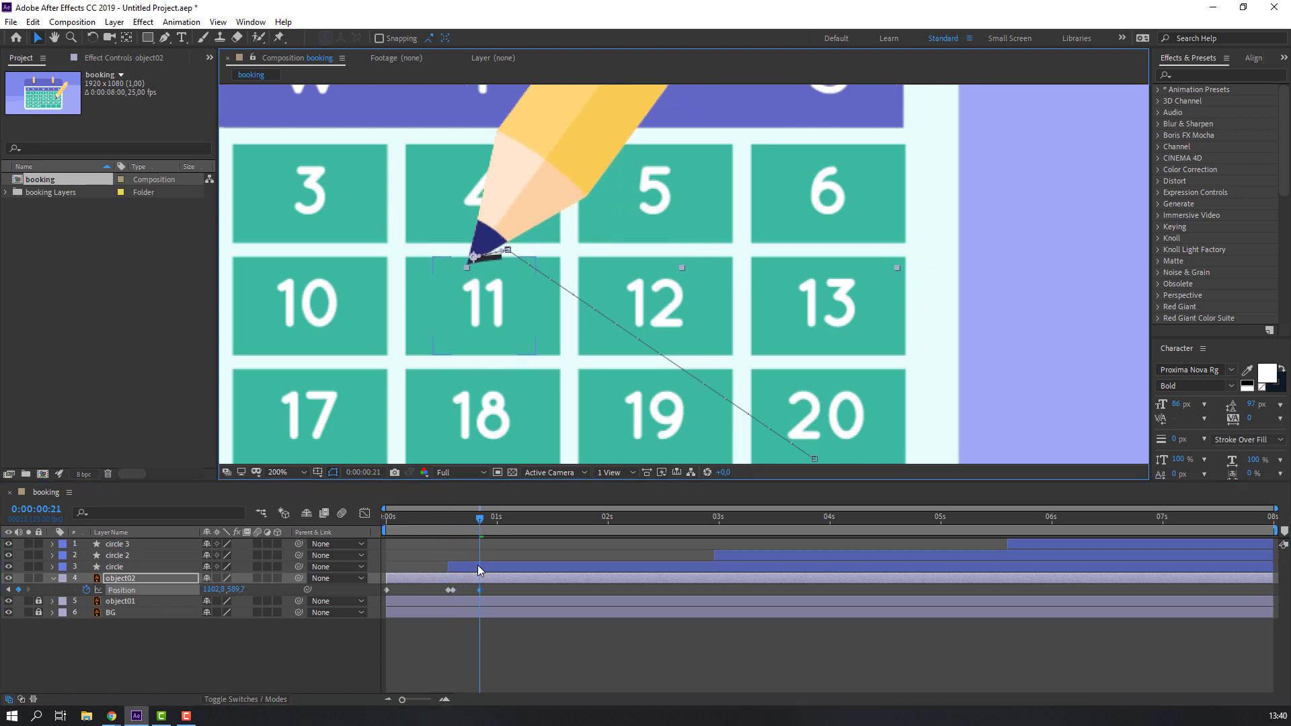
left_click_drag(482, 526, 497, 524)
left_click(489, 242)
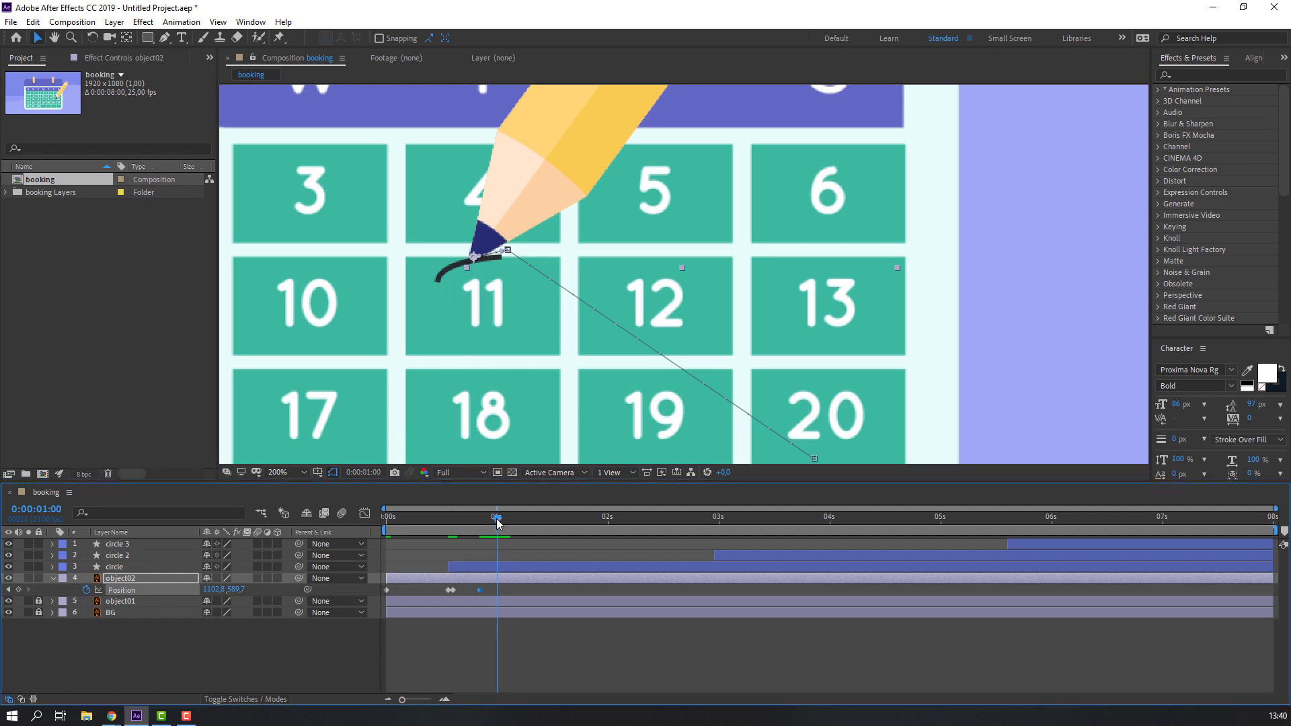
mouse_move(501, 205)
left_mouse_down()
mouse_move(471, 220)
mouse_move(496, 276)
mouse_move(511, 278)
left_mouse_up()
key("Page_Down")
key("Page_Down")
key("Page_Down")
key("Page_Down")
Keyframe the pencil's Position every few frames around the rest of the circle at the 11, from 1:05 to 2:00.
key("Page_Down")
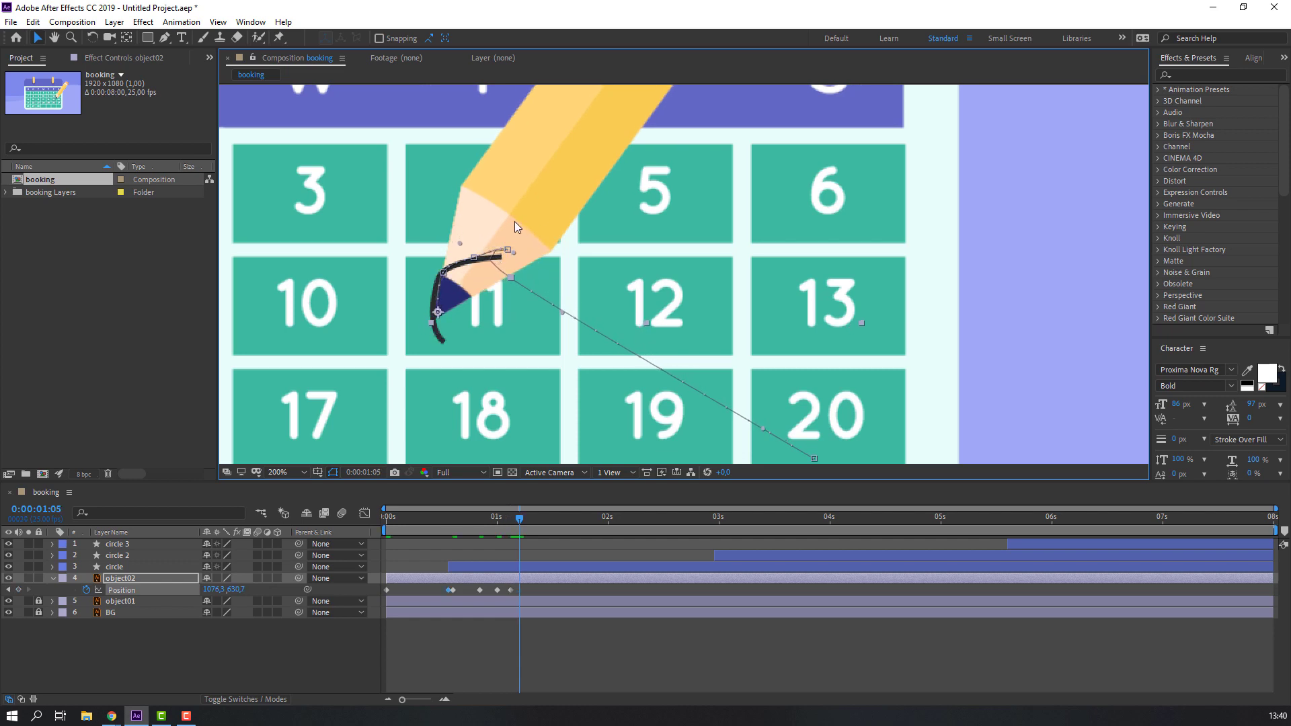
mouse_move(516, 225)
left_mouse_down()
mouse_move(530, 241)
mouse_move(608, 241)
mouse_move(646, 219)
mouse_move(634, 225)
mouse_move(652, 208)
mouse_move(614, 158)
left_mouse_up()
key("Page_Down")
key("Page_Down")
key("Page_Down")
key("Page_Down")
key("Page_Down")
key("Page_Down")
key("Page_Down")
key("Page_Down")
key("Page_Down")
key("Page_Down")
key("Page_Down")
key("Page_Down")
key("Page_Down")
key("Page_Down")
key("Page_Down")
key("Page_Down")
key("Page_Down")
key("Page_Down")
key("Page_Down")
key("Page_Down")
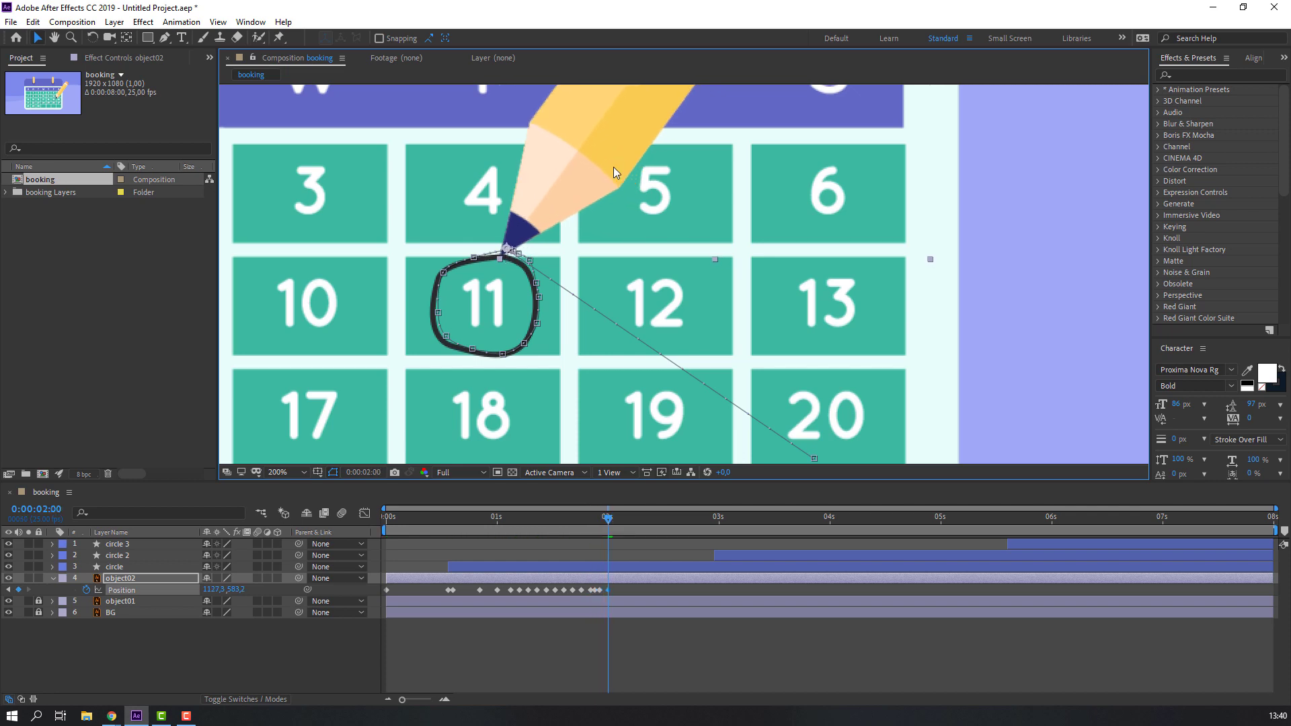
Play back the animation of the pencil drawing the circle around the 11.
key("space")
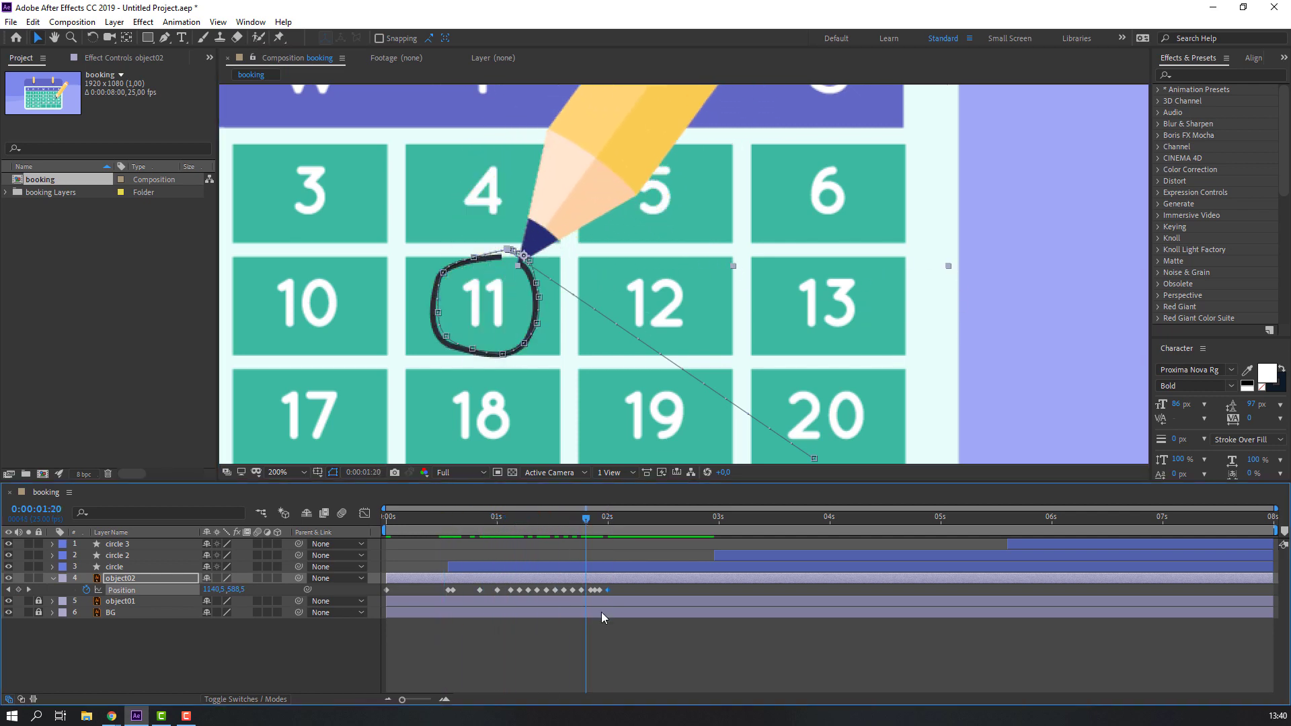
scroll(555, 425, "down", 1)
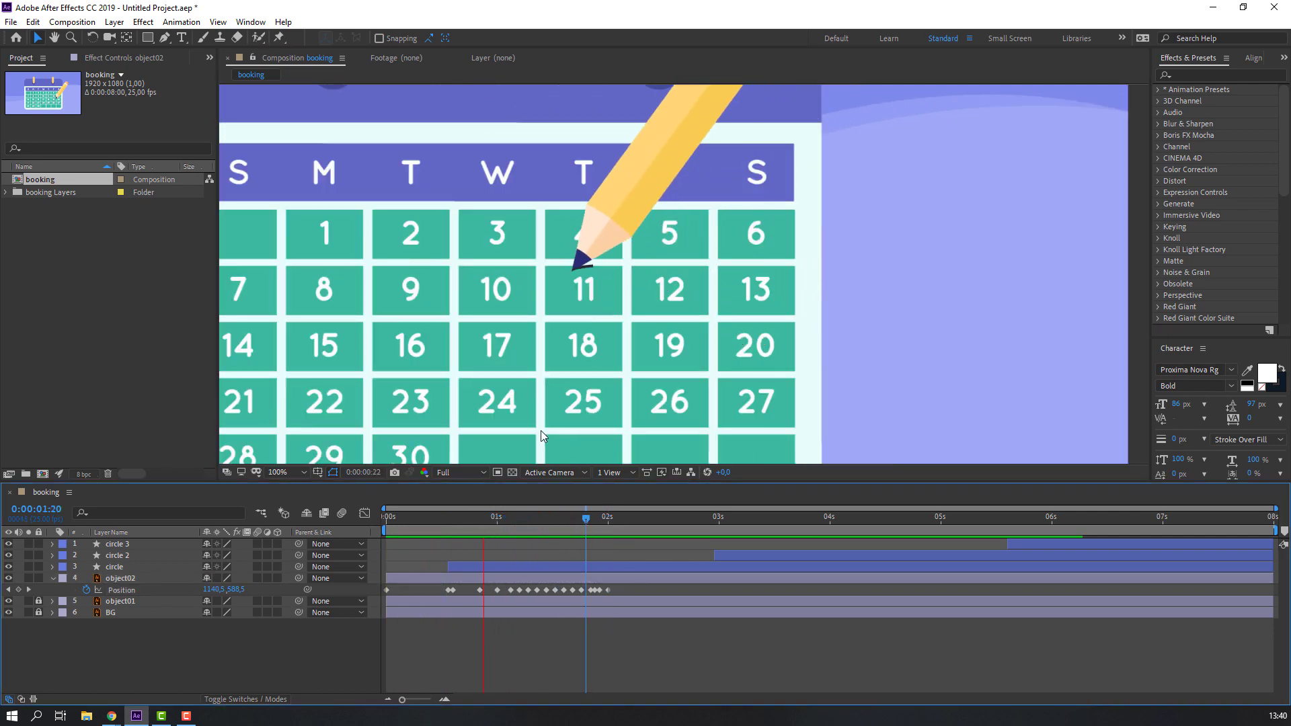
key("space")
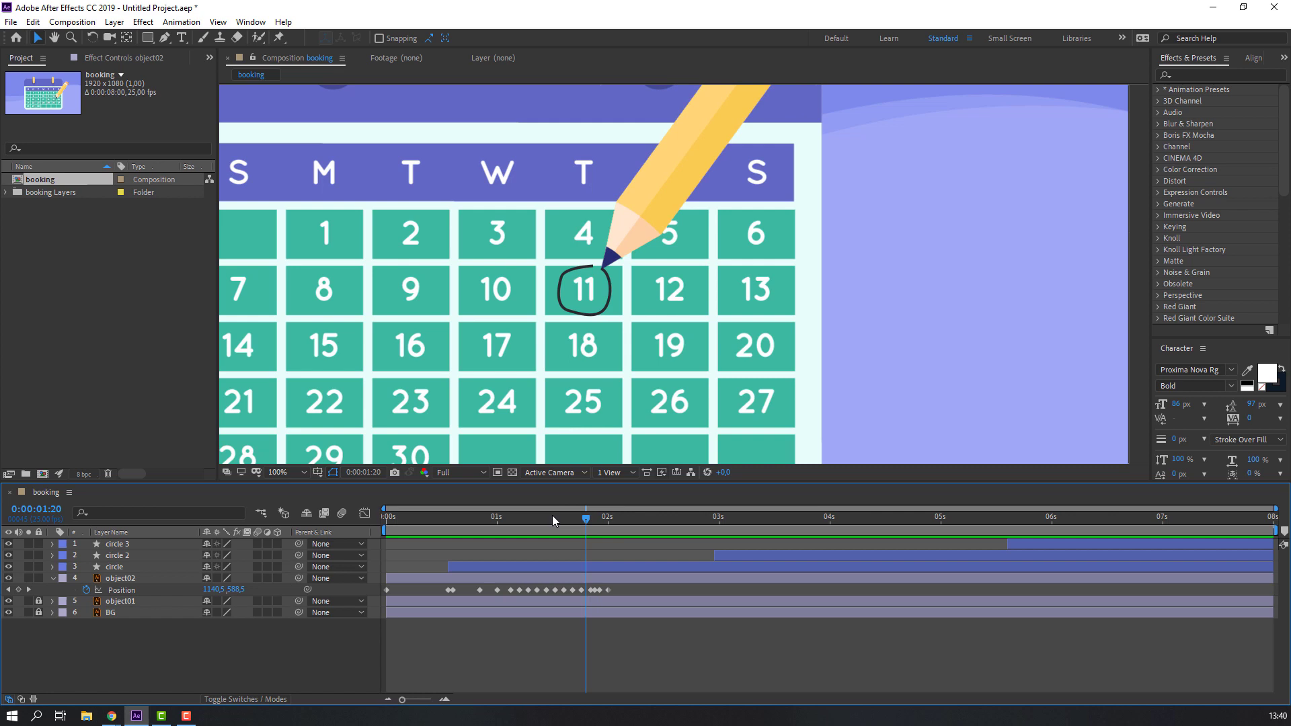
Move the pencil layer object02 above the three circle layers and preview the animation.
left_click(131, 581)
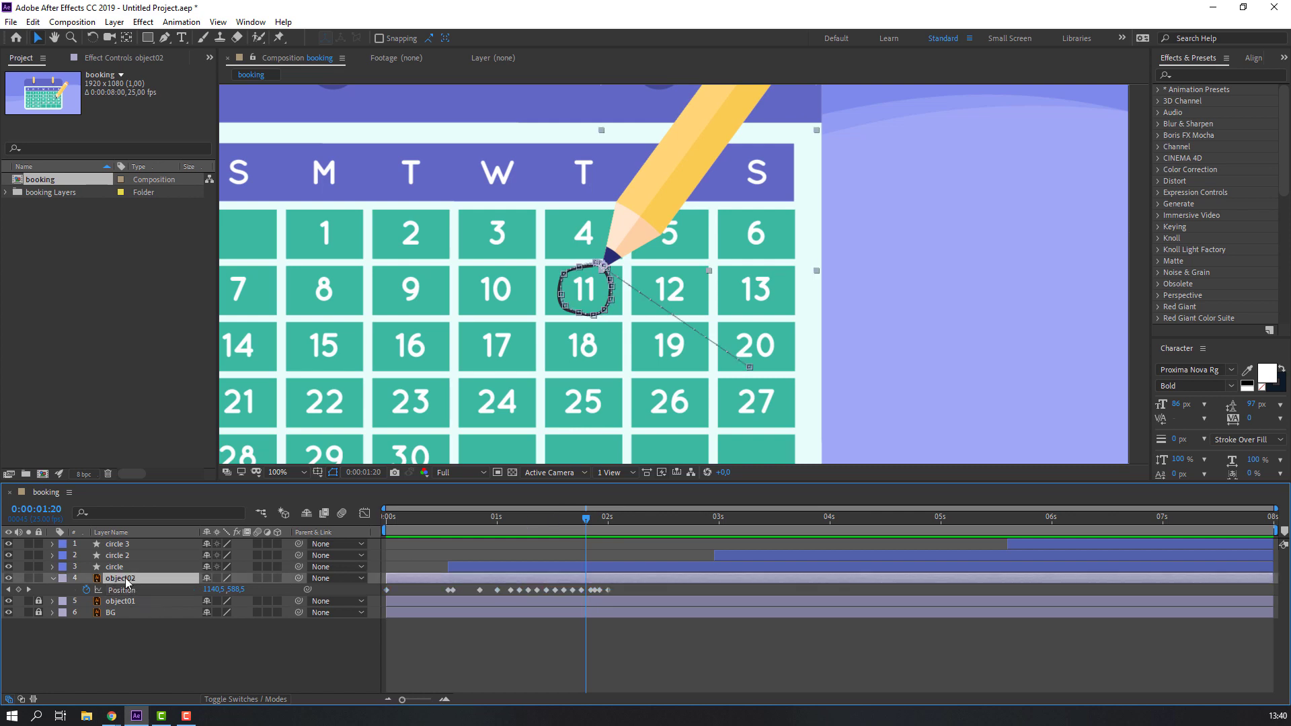
left_click_drag(128, 583, 128, 539)
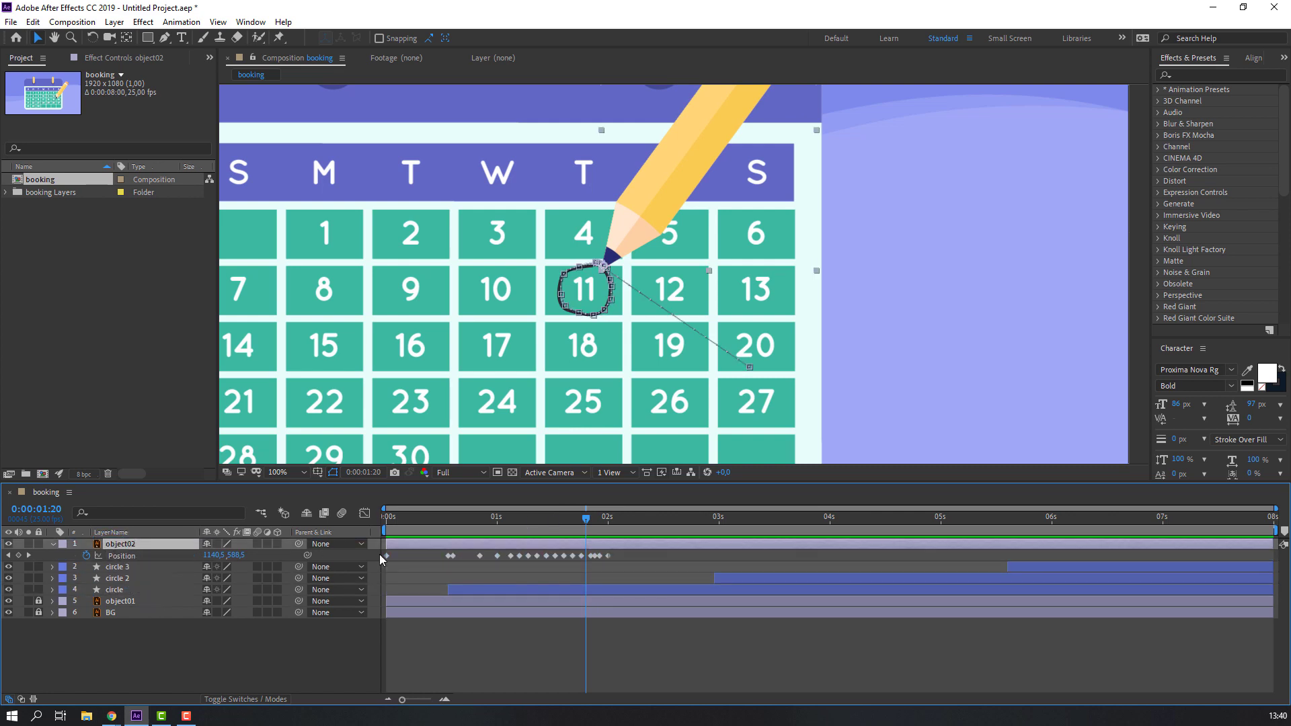
left_click(525, 665)
key("space")
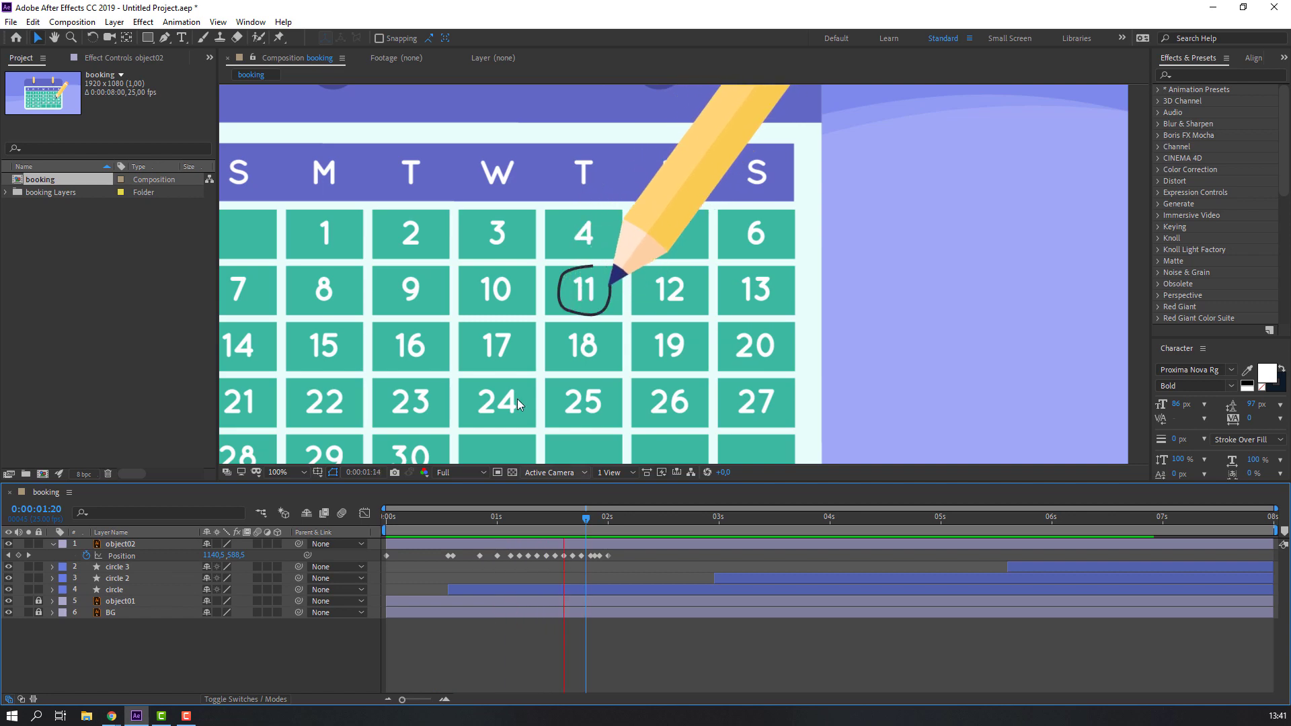
scroll(518, 399, "down", 4)
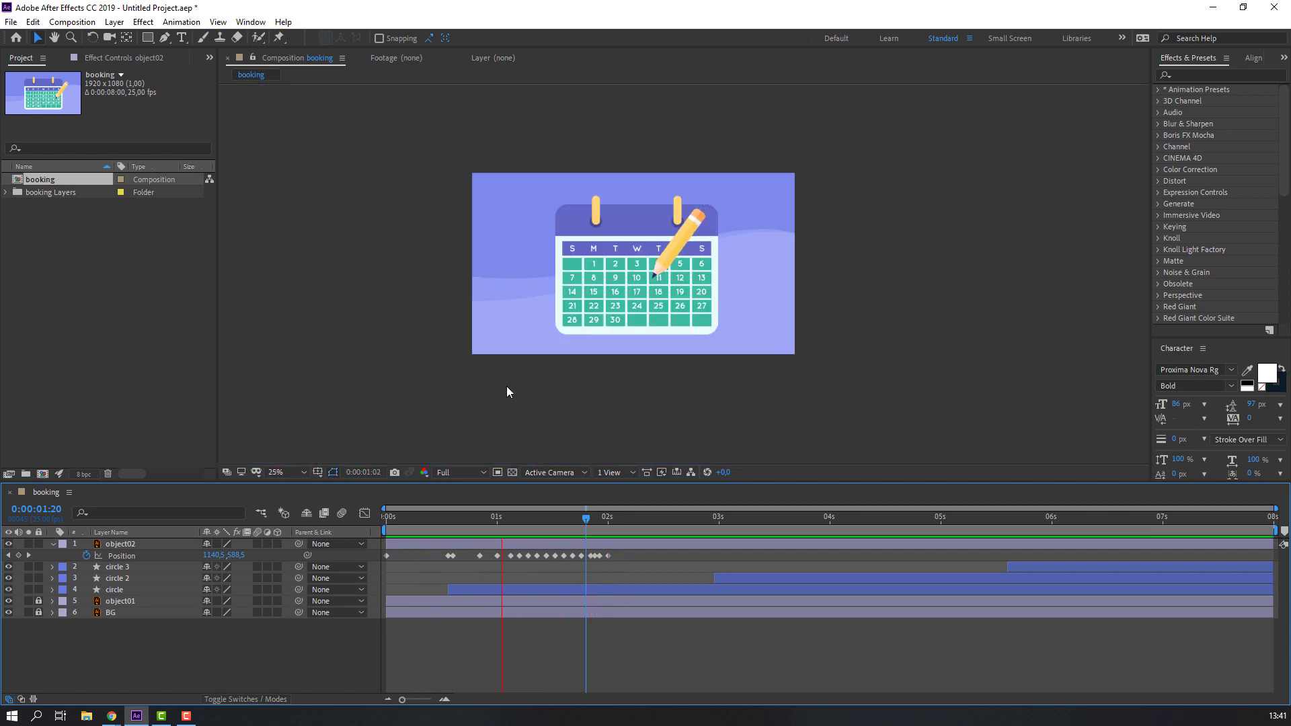
scroll(627, 308, "up", 3)
Hold the pencil with a Position keyframe at about 2:04 and slide the circle 2 layer to start at about 2:13.
left_click_drag(586, 518, 626, 521)
key("comma")
left_click(116, 544)
left_click(19, 556)
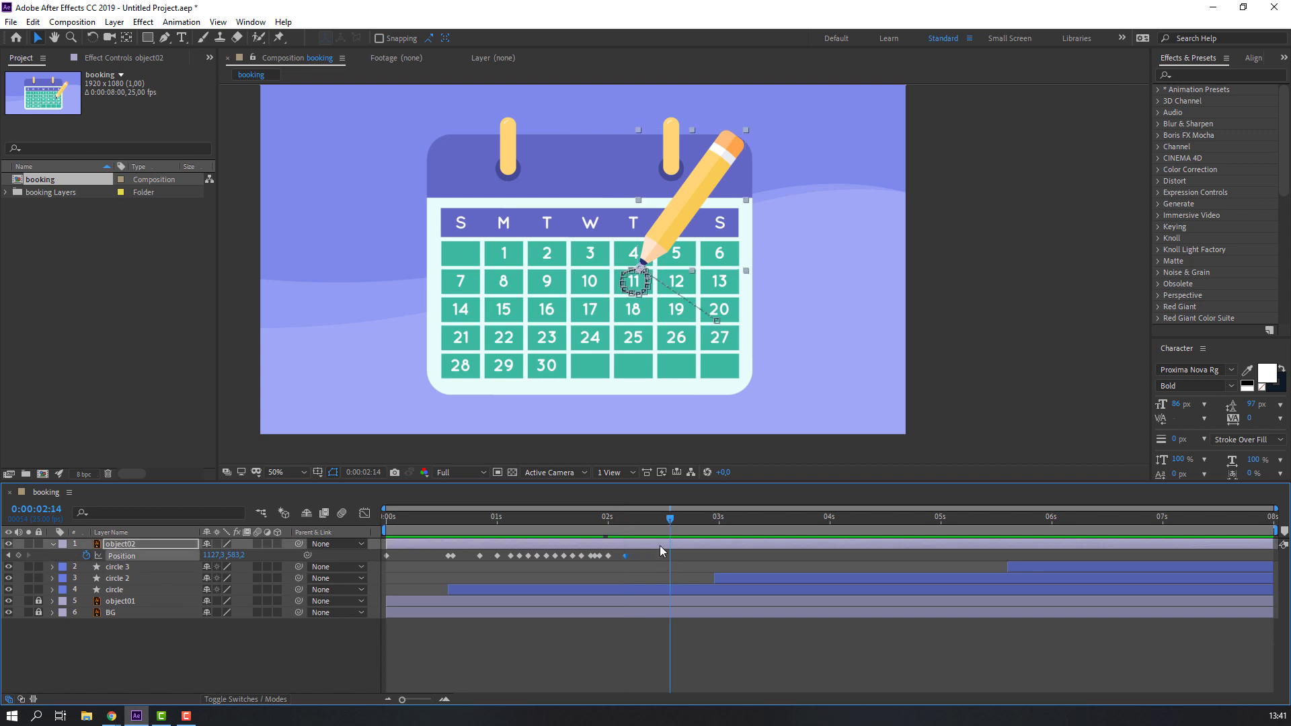
left_click_drag(725, 575, 672, 579)
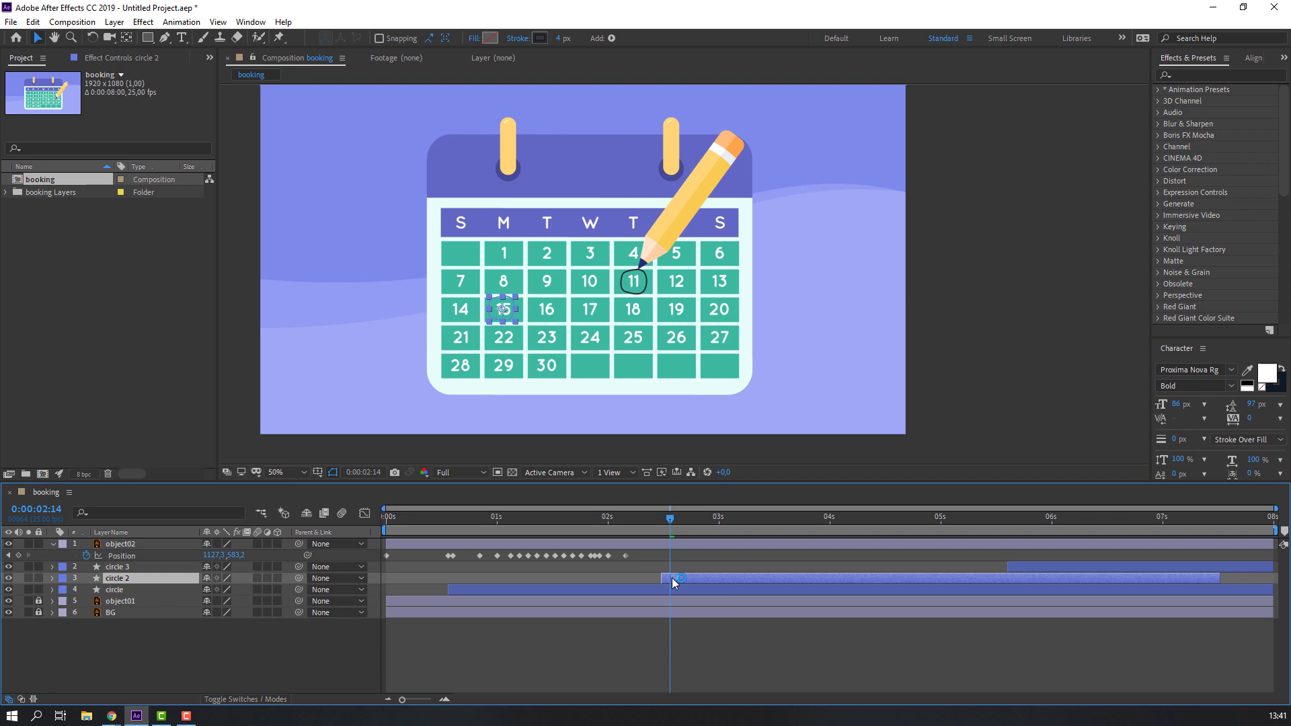
Keyframe the pencil's tip at the start of the circle stroke above the 15, Position 733.8, 664.2, at about 2:13.
mouse_move(685, 232)
left_mouse_down()
mouse_move(460, 246)
mouse_move(480, 257)
left_mouse_up()
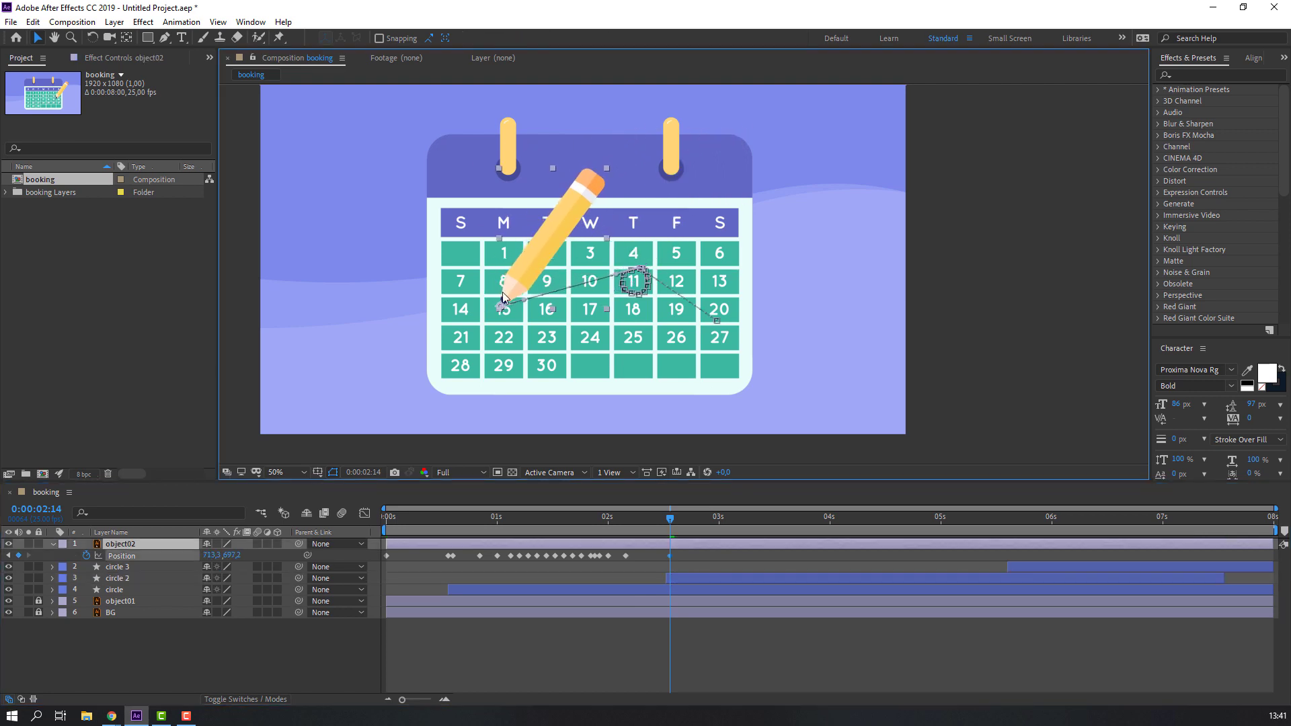
key("period")
key("period")
key("period")
key("period")
left_click_drag(364, 357, 666, 323)
left_click_drag(424, 381, 629, 354)
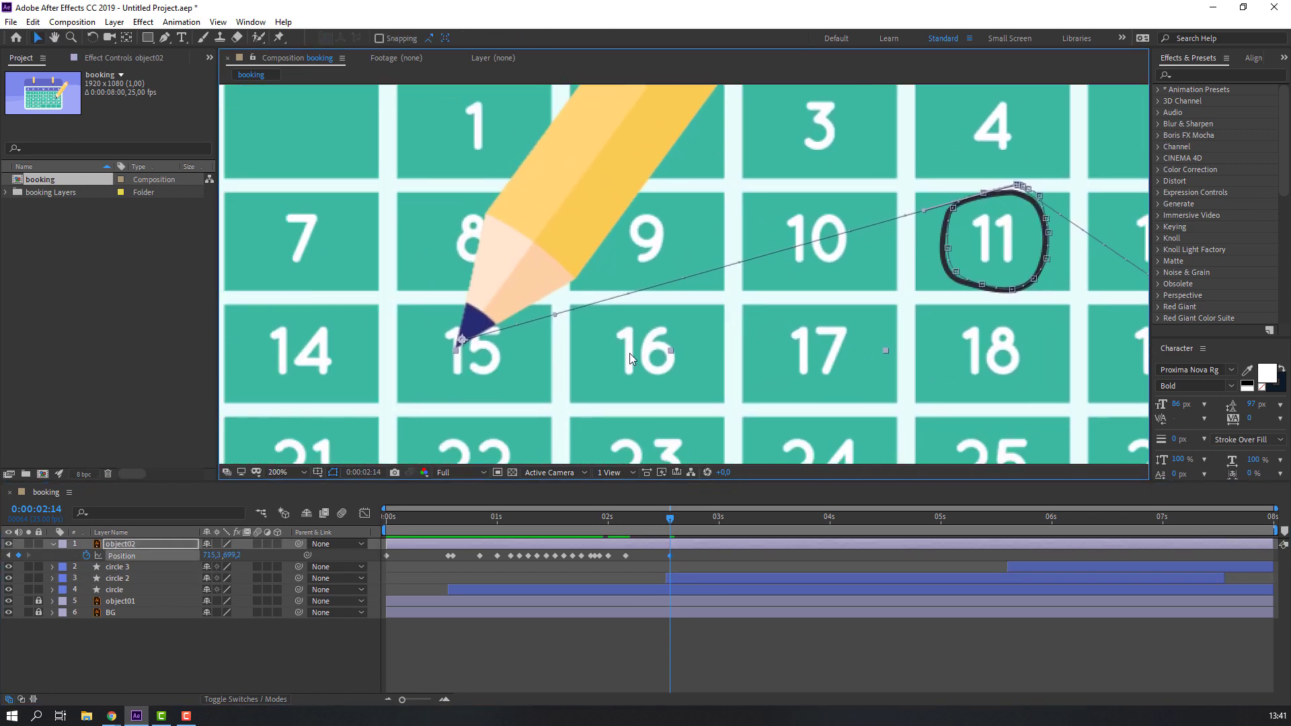
left_click_drag(670, 524, 705, 558)
left_click_drag(491, 307, 516, 260)
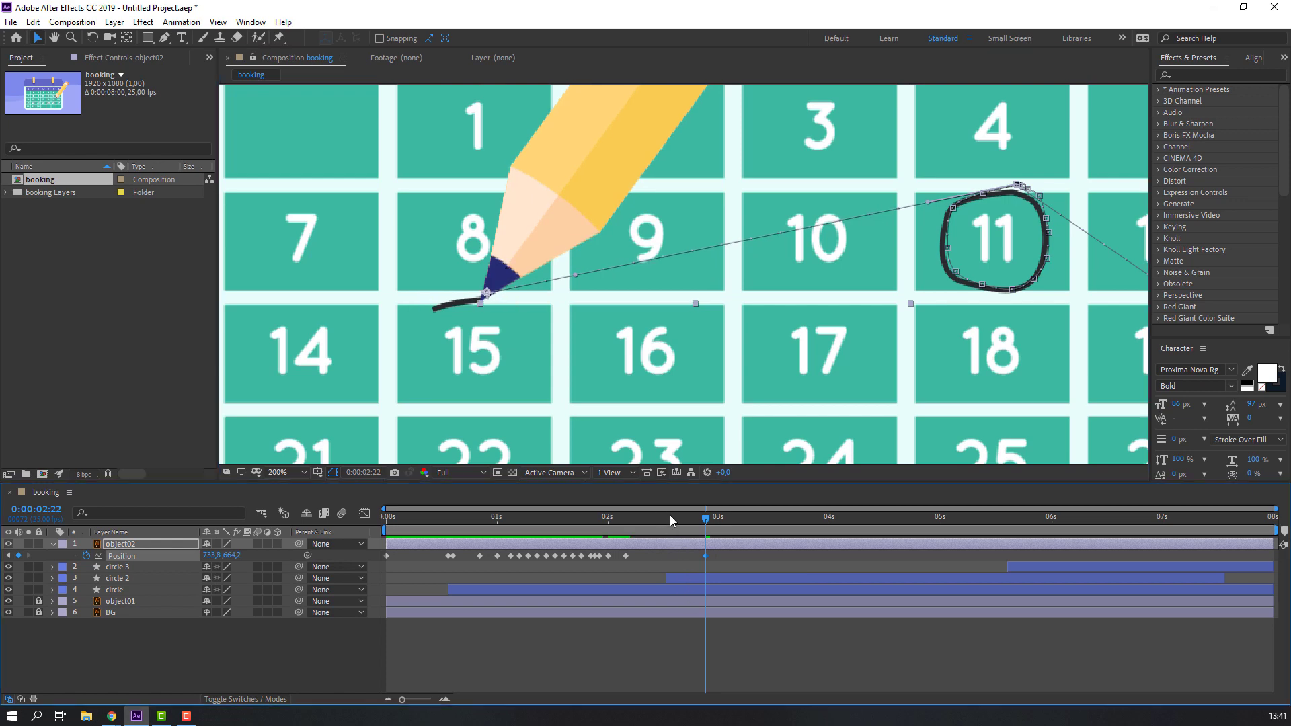
mouse_move(675, 517)
left_mouse_down()
mouse_move(646, 518)
mouse_move(738, 529)
mouse_move(706, 532)
mouse_move(684, 557)
mouse_move(636, 518)
mouse_move(673, 524)
left_mouse_up()
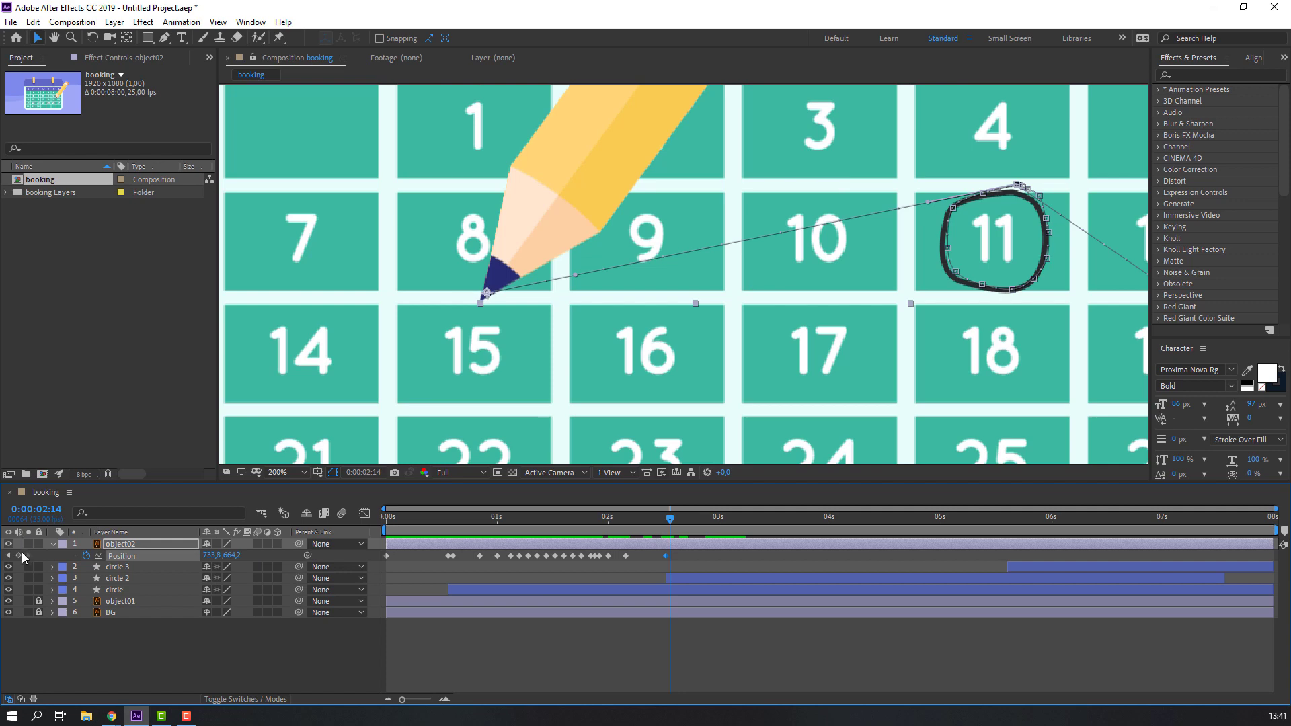
Keyframe the pencil's Position every few frames around the whole circle at the 15, from 2:14 to 3:24.
key("Page_Up")
key("Page_Down")
key("Page_Down")
key("Page_Down")
key("Page_Down")
key("Page_Down")
mouse_move(513, 244)
left_mouse_down()
mouse_move(474, 268)
mouse_move(484, 317)
mouse_move(581, 285)
mouse_move(572, 310)
mouse_move(579, 297)
mouse_move(540, 256)
mouse_move(550, 239)
left_mouse_up()
key("Page_Down")
key("Page_Down")
key("Page_Down")
key("Page_Down")
key("Page_Down")
key("Page_Down")
key("Page_Down")
key("Page_Down")
key("Page_Down")
key("Page_Down")
key("Page_Down")
key("Page_Down")
key("Page_Down")
key("Page_Down")
key("Page_Down")
key("Page_Down")
key("Page_Down")
key("Page_Down")
key("Page_Down")
key("Page_Down")
key("Page_Down")
key("Page_Down")
key("Page_Down")
key("Page_Down")
key("Page_Down")
key("Page_Down")
key("Page_Down")
key("Page_Down")
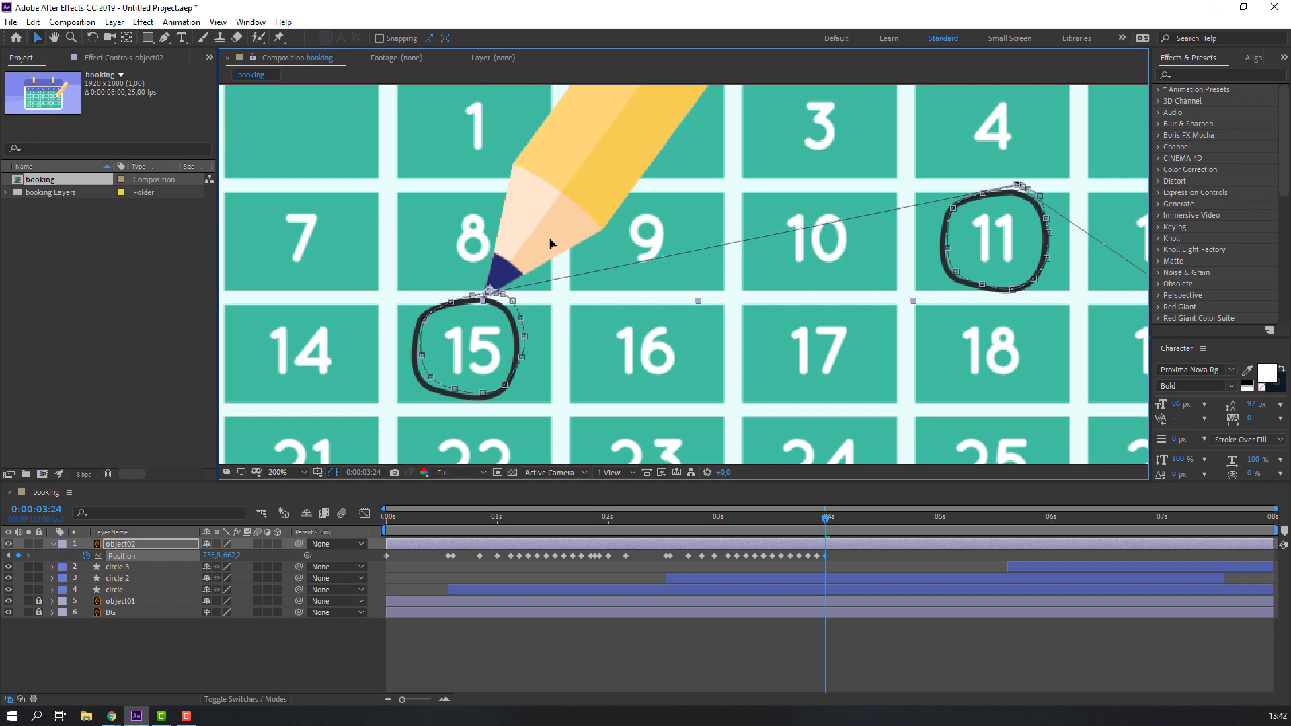
Preview the animation of the second circle and hold the pencil in place with a Position keyframe at 4:00.
left_click(838, 553)
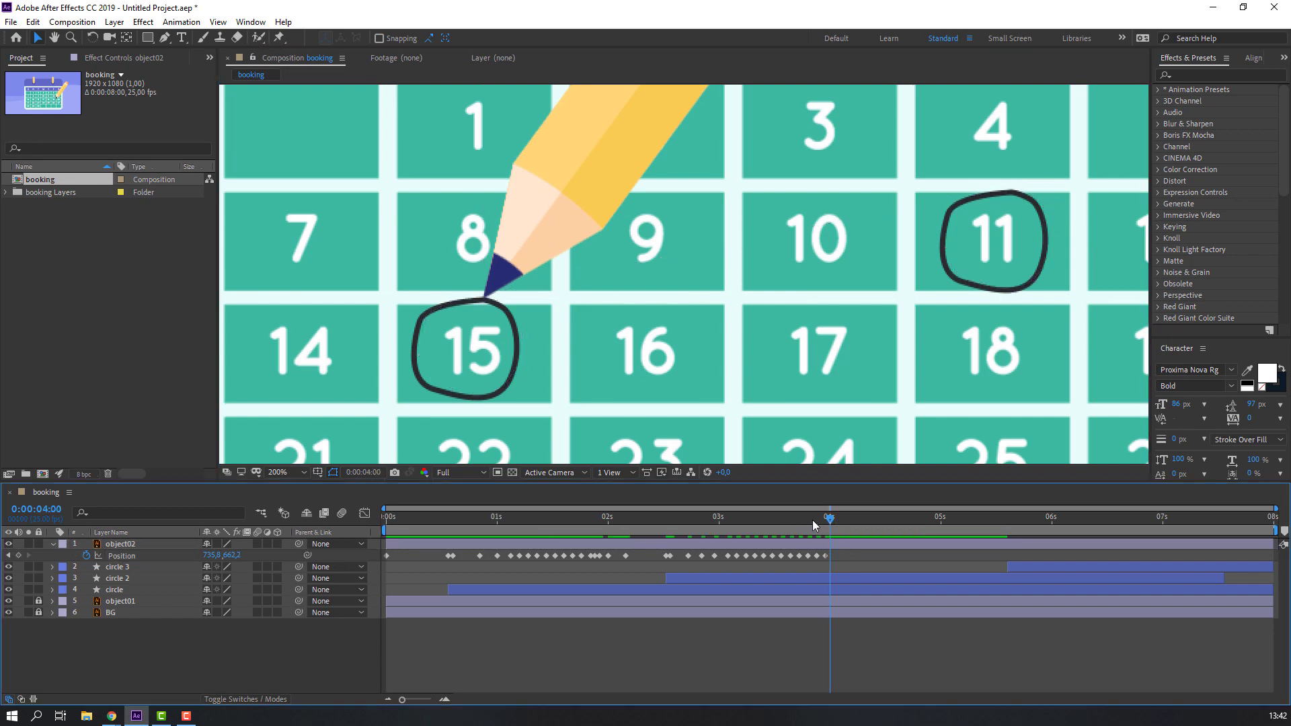
scroll(636, 393, "down", 3)
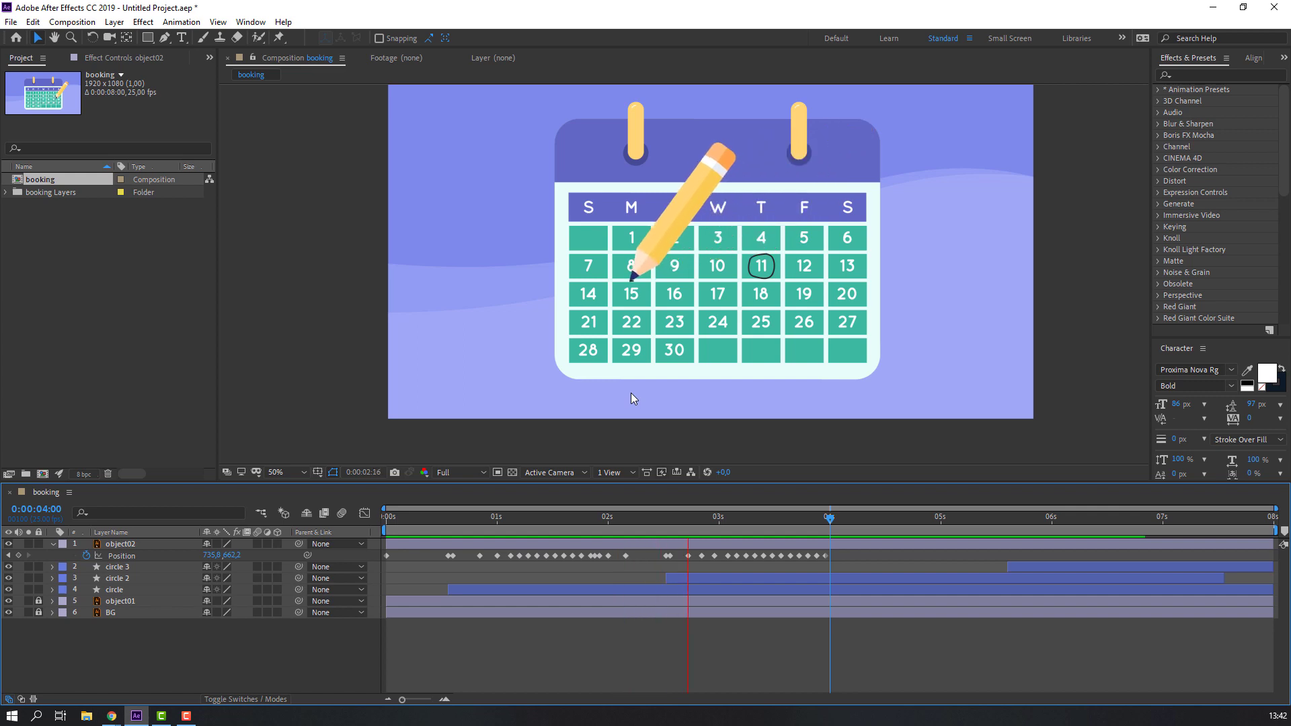
key("space")
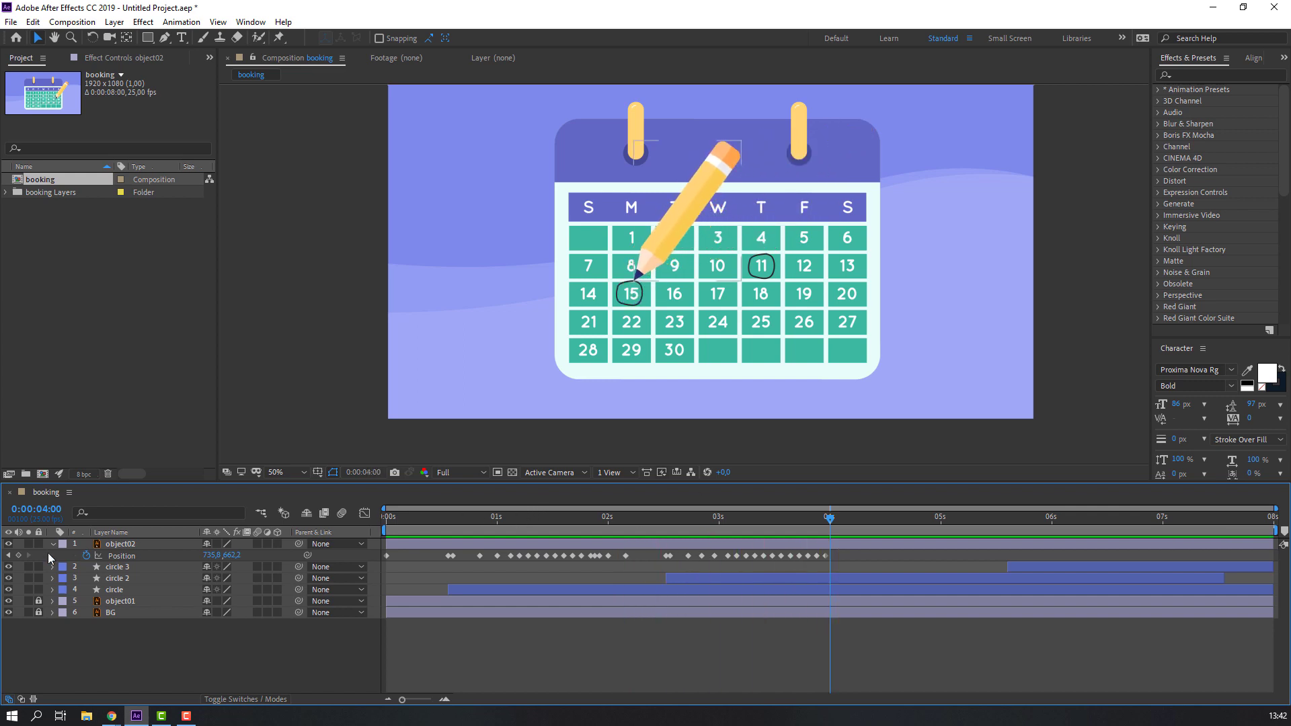
left_click(19, 555)
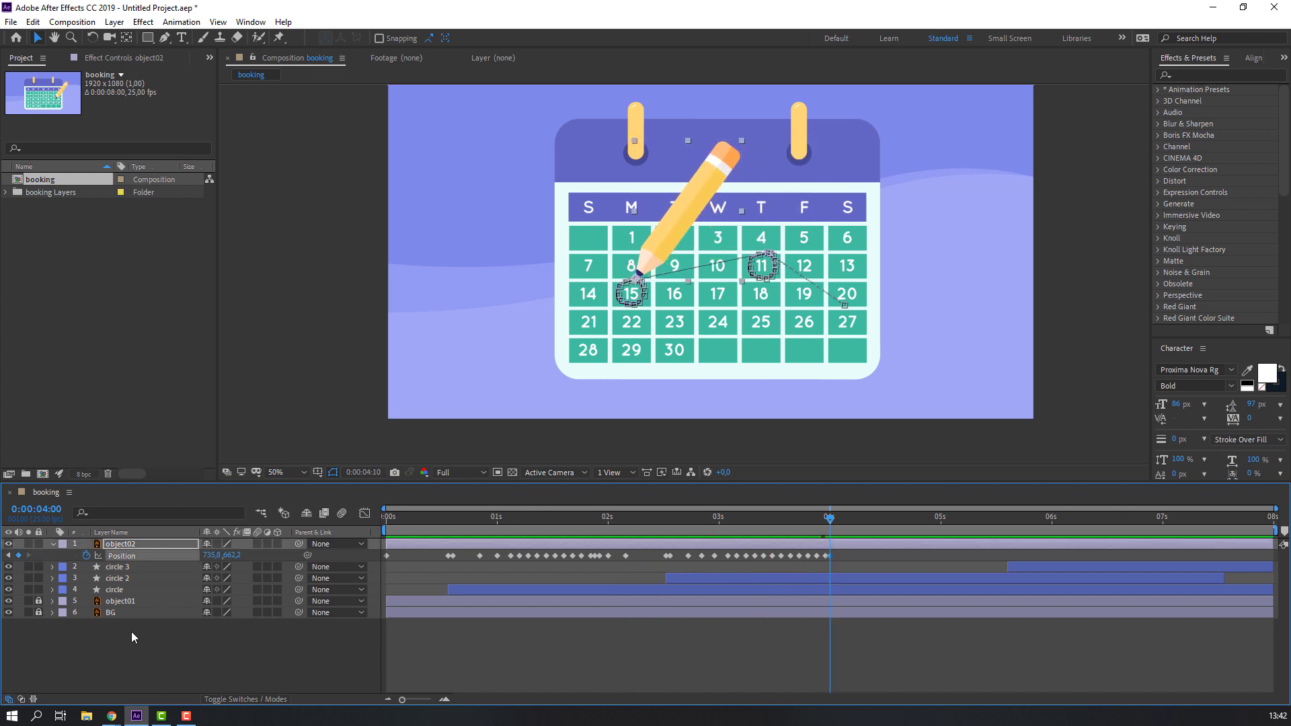
Keyframe the pencil's tip at 996.5, 664.5 above the 17 at 4:10 and slide the circle 3 layer to start at about 4:09.
key("period")
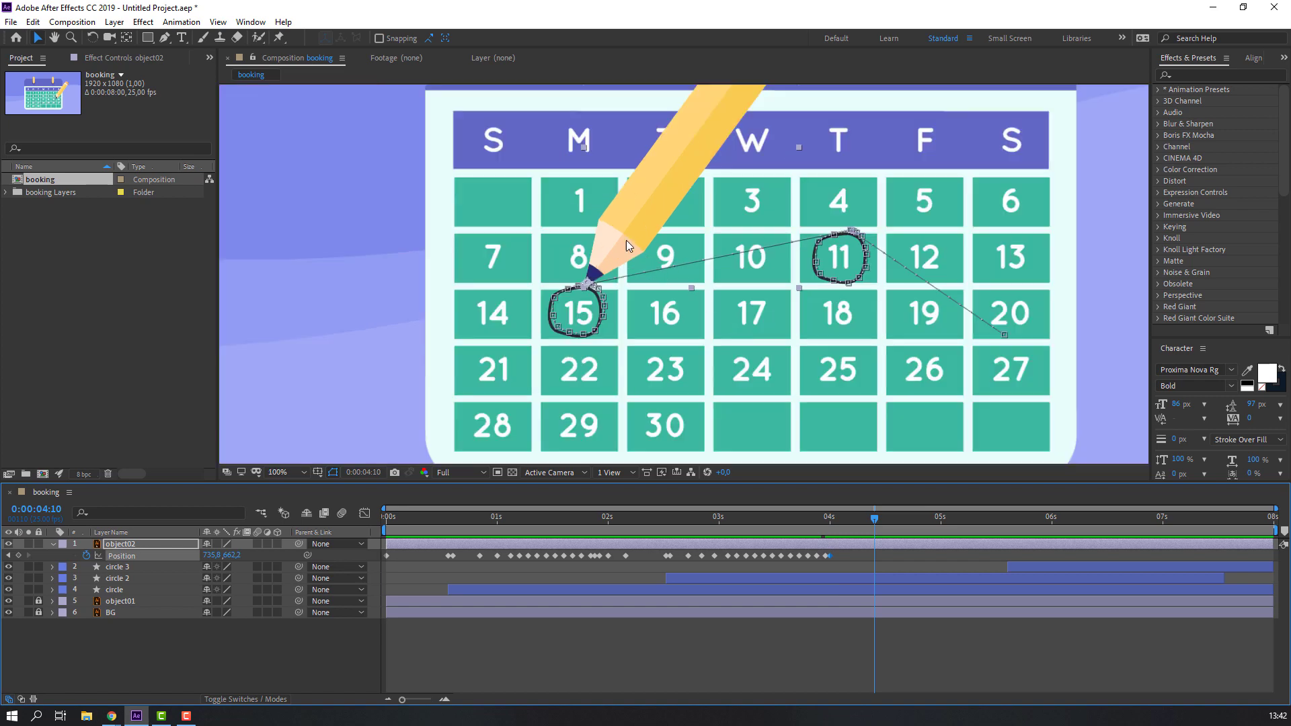
mouse_move(627, 240)
left_mouse_down()
mouse_move(794, 238)
mouse_move(806, 269)
left_mouse_up()
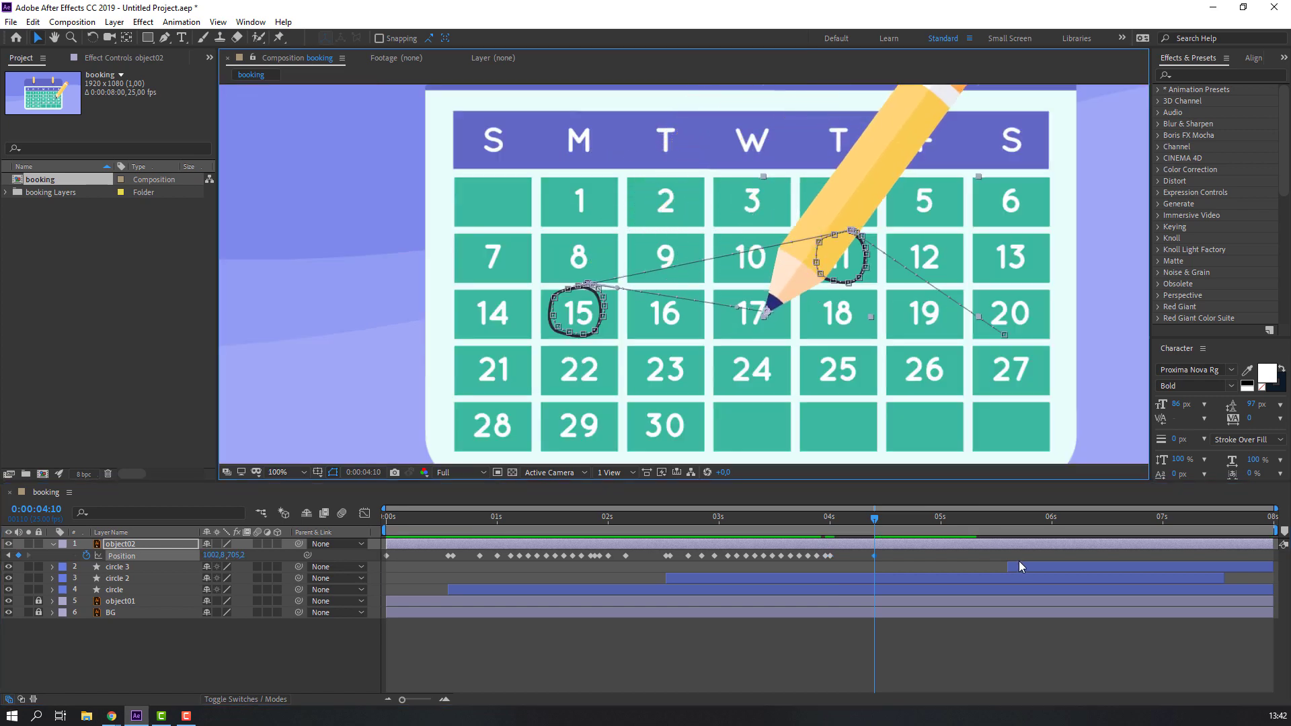
left_click_drag(1019, 566, 882, 566)
key("period")
key("period")
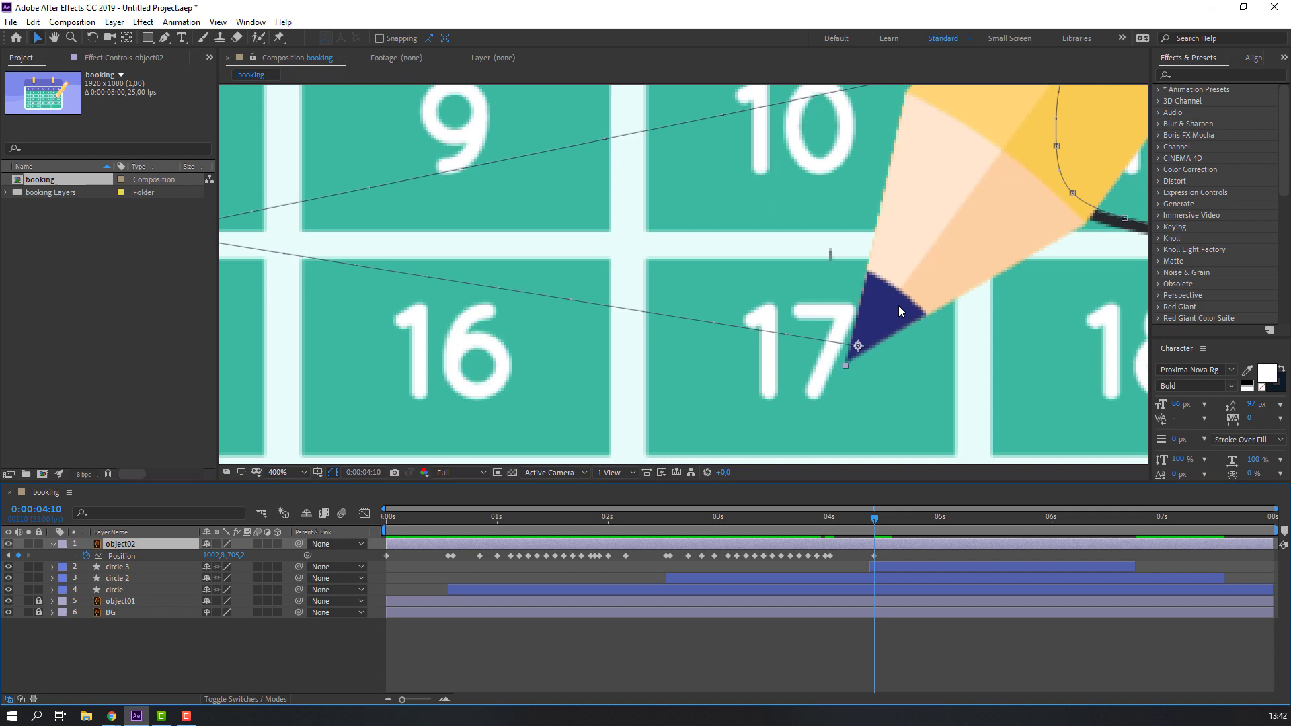
left_click_drag(899, 305, 881, 199)
key("comma")
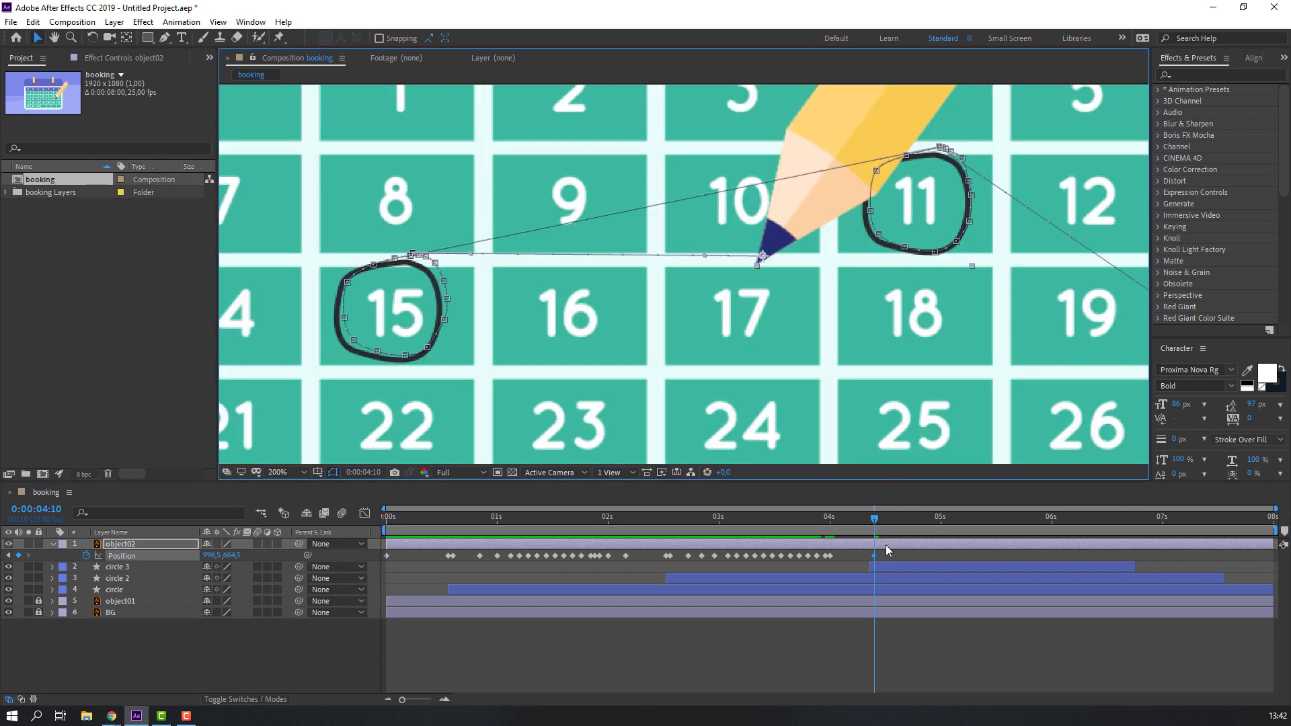
Keyframe the pencil's Position along the first part of the circle around the 17, from about 4:14 to 5:01.
key("Page_Down")
key("Page_Down")
key("Page_Down")
key("Page_Down")
mouse_move(795, 227)
left_mouse_down()
mouse_move(735, 251)
mouse_move(745, 272)
left_mouse_up()
key("Page_Down")
key("Page_Down")
key("Page_Down")
key("Page_Down")
key("Page_Down")
key("Page_Down")
key("Page_Down")
key("Page_Down")
key("Page_Down")
key("Page_Down")
key("Page_Down")
key("Page_Down")
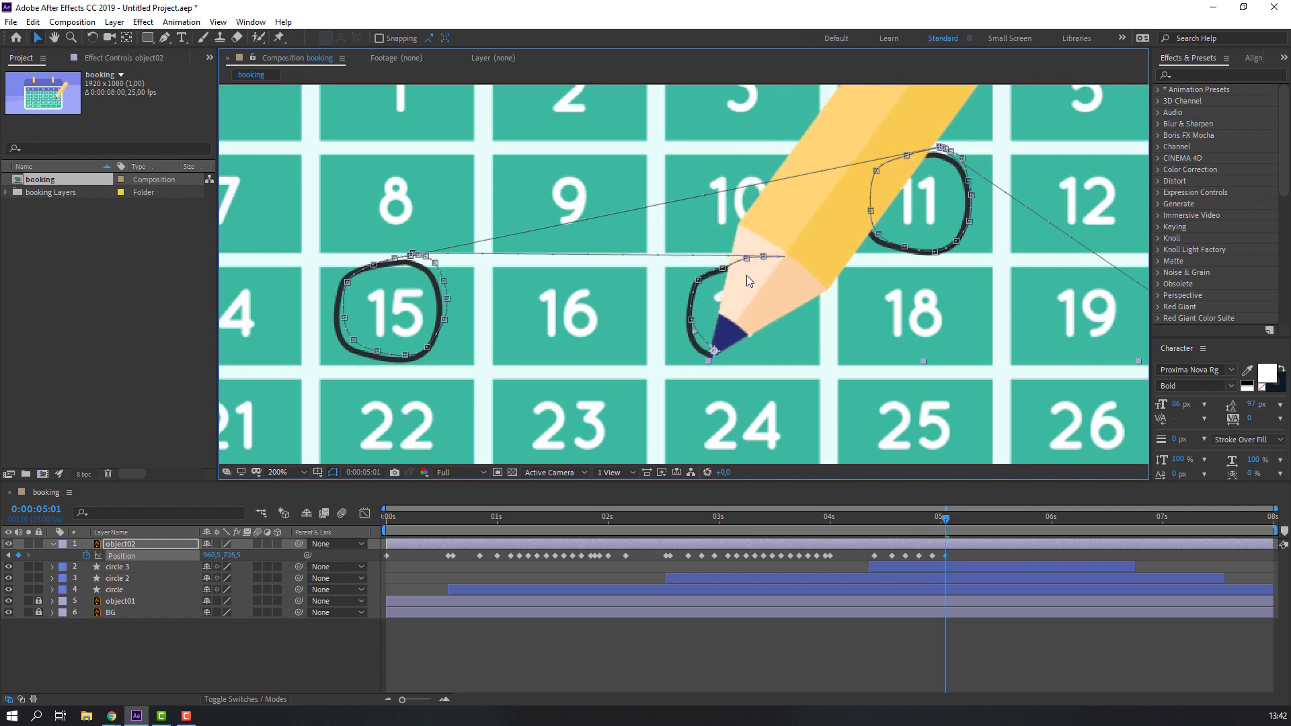
Keyframe the pencil's Position around the rest of the circle at the 17, ending at 996.0, 666.0 at about 5:19.
key("Page_Down")
key("Page_Down")
mouse_move(764, 316)
left_mouse_down()
mouse_move(803, 334)
mouse_move(846, 287)
mouse_move(793, 239)
left_mouse_up()
key("Page_Down")
key("Page_Down")
key("Page_Down")
key("Page_Down")
key("Page_Down")
key("Page_Down")
key("Page_Down")
key("Page_Down")
key("Page_Down")
key("Page_Down")
key("Page_Down")
key("Page_Down")
key("Page_Down")
key("Page_Down")
key("Page_Down")
key("Page_Down")
Play back the full animation of the pencil circling the 11, 15 and 17.
key("comma")
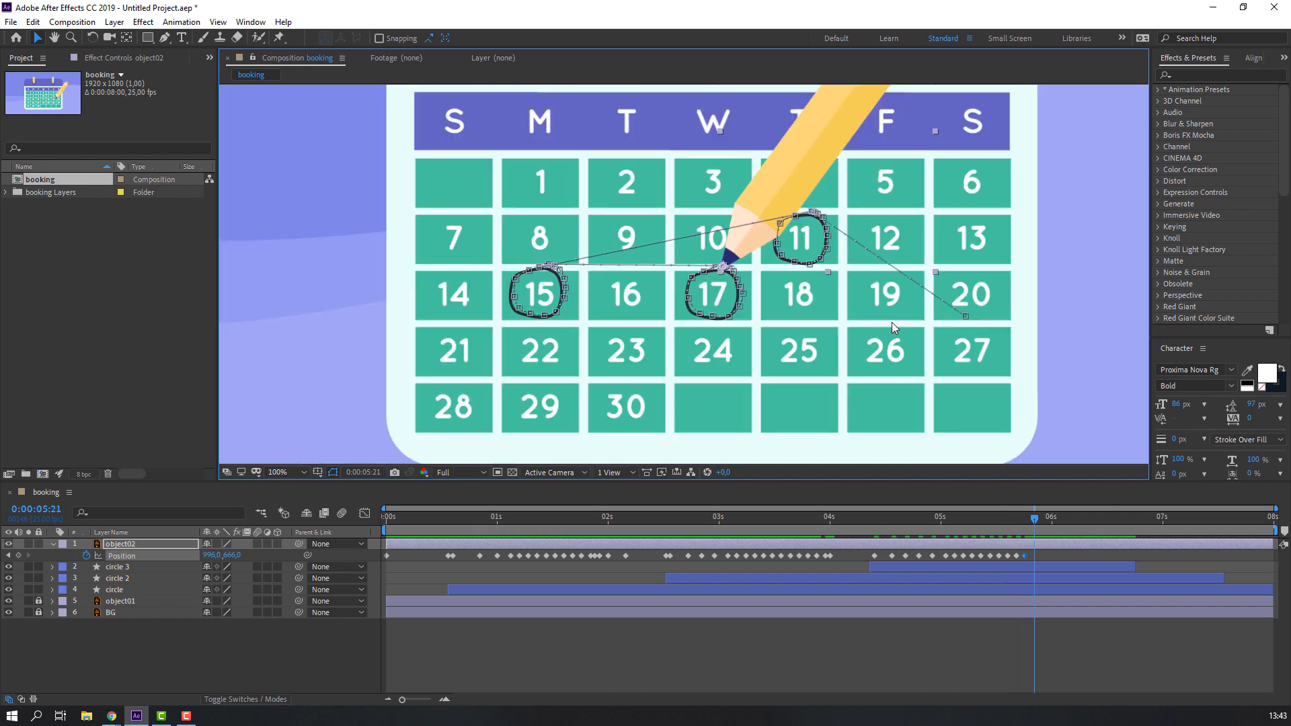
left_click(643, 604)
key("comma")
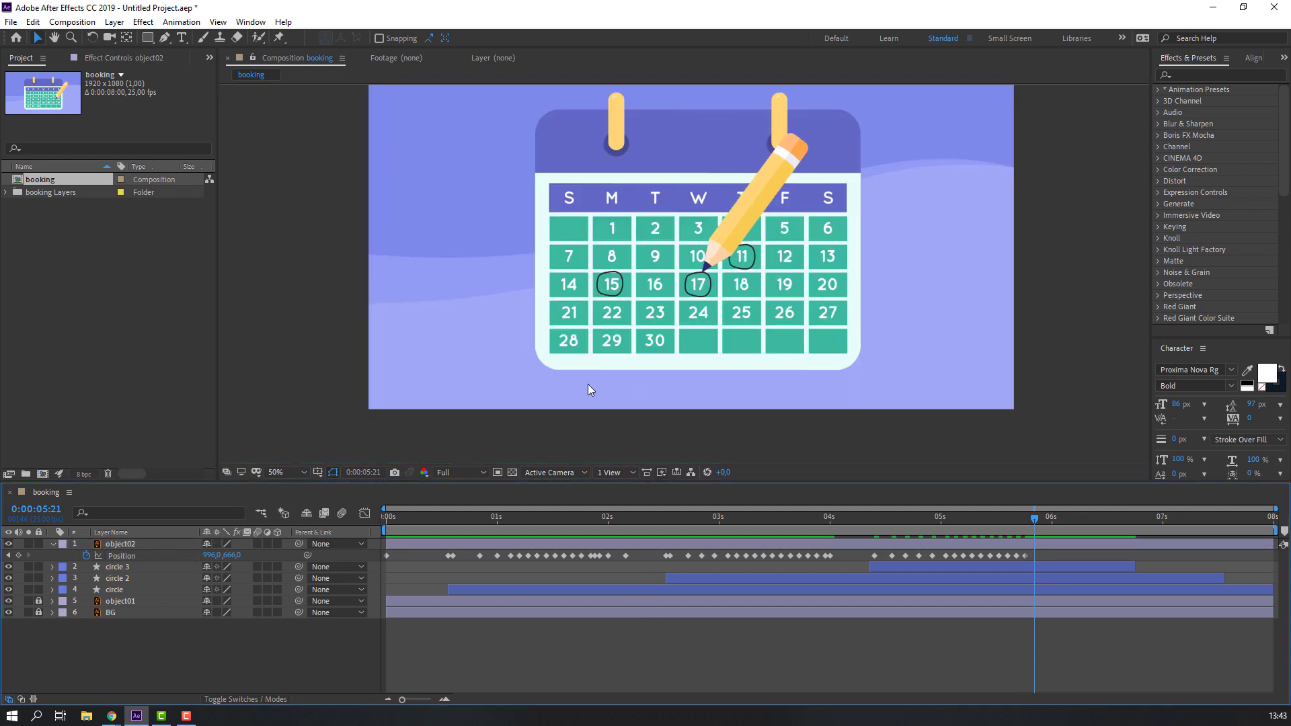
key("space")
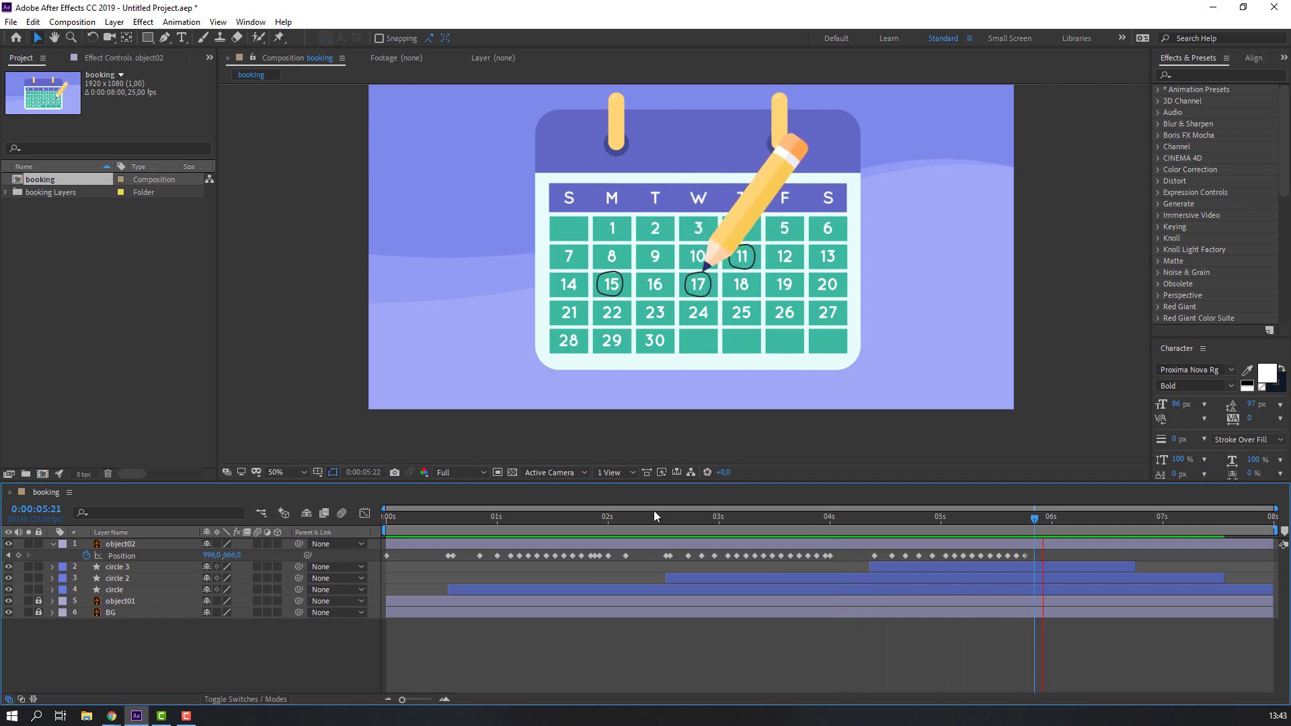
key("space")
Reveal the Rotation property of the pencil layer object02 and set a 0° Rotation keyframe at 0:00.
left_click(163, 546)
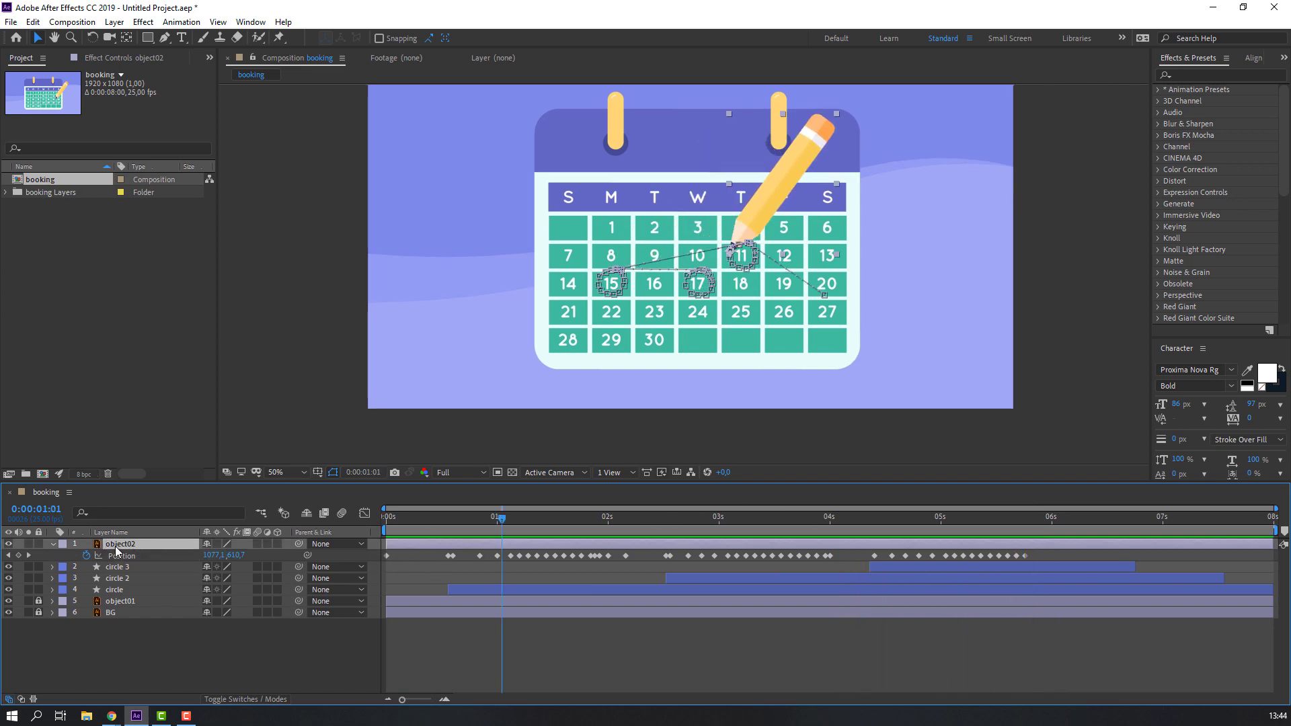
key("shift+r")
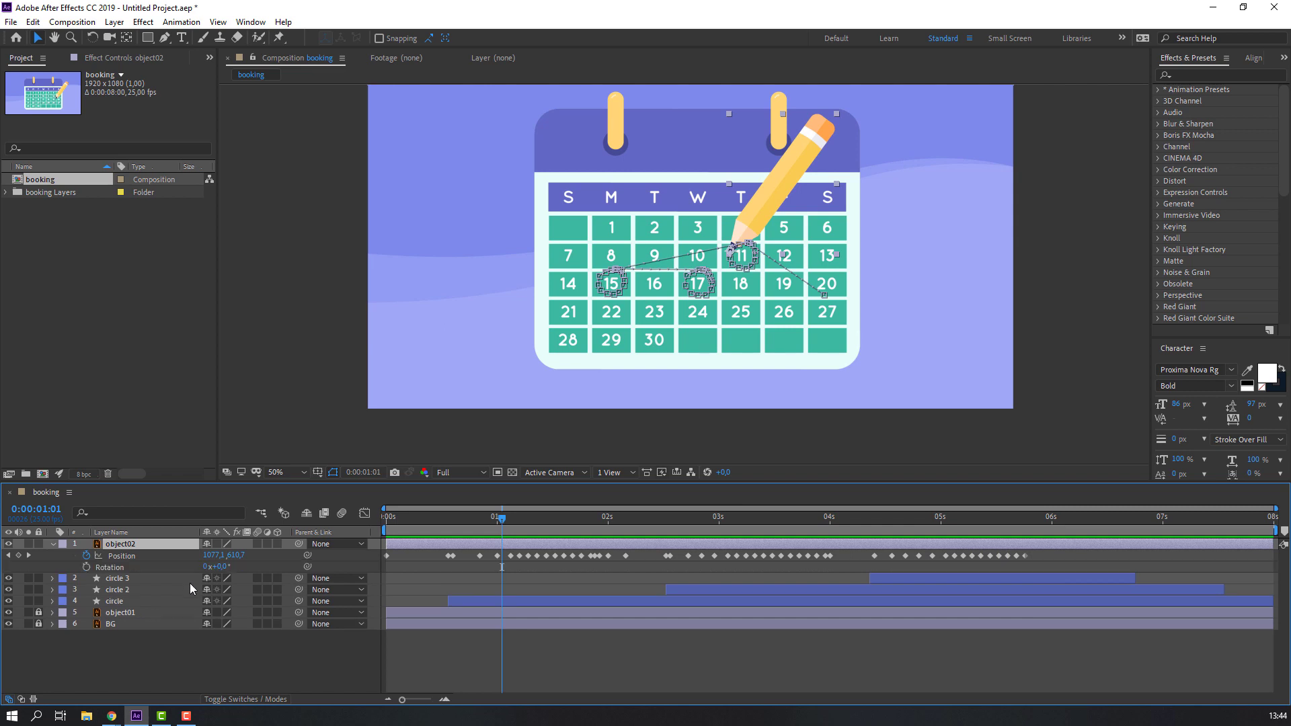
mouse_move(476, 525)
left_mouse_down()
mouse_move(380, 531)
mouse_move(451, 530)
left_mouse_up()
left_click(86, 567)
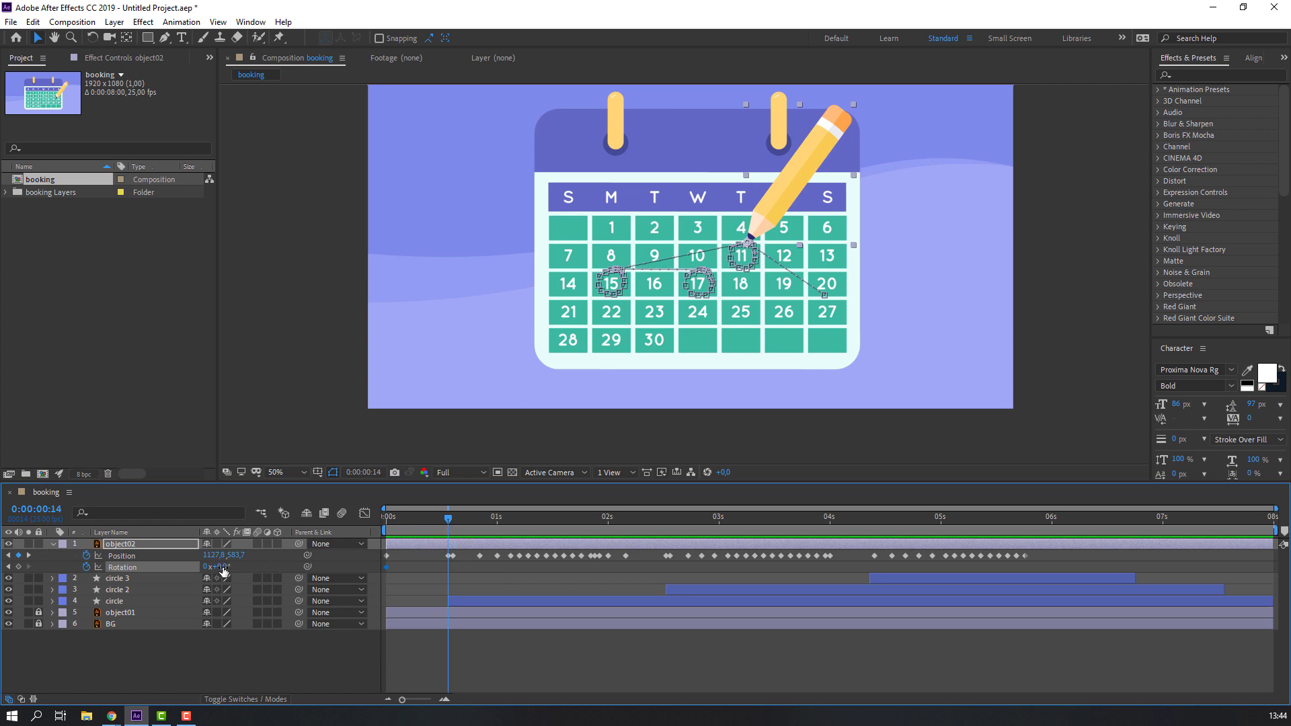
Keyframe the pencil's Rotation at 9° at 0:14 and 2° at 0:17, and preview the motion.
left_click_drag(224, 571, 230, 568)
left_click_drag(448, 521, 461, 521)
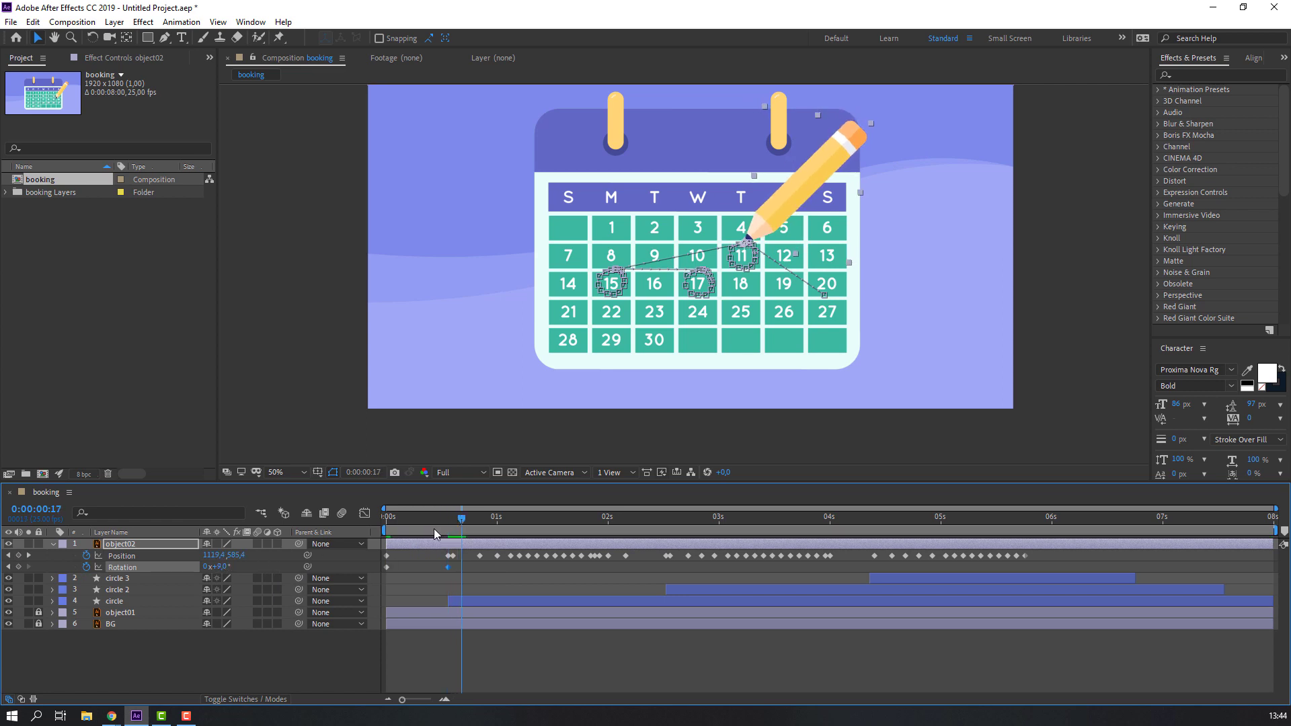
left_click_drag(221, 568, 215, 567)
left_click(565, 667)
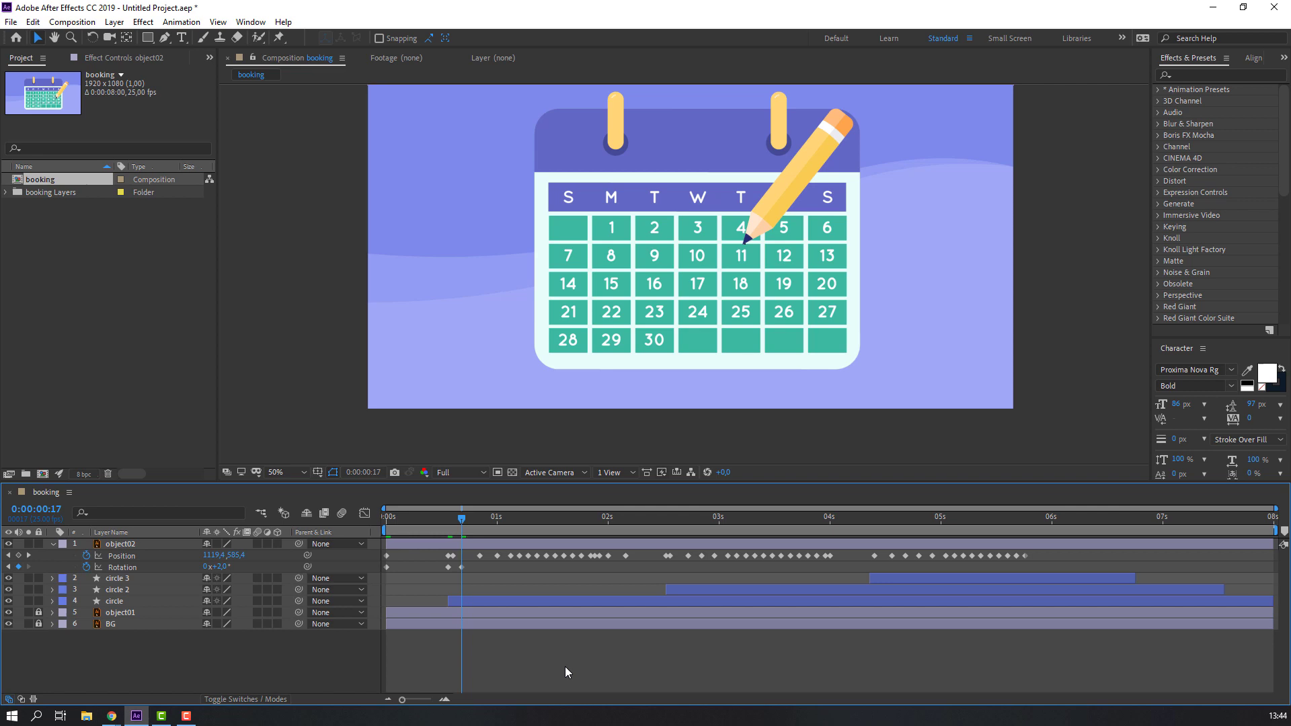
key("space")
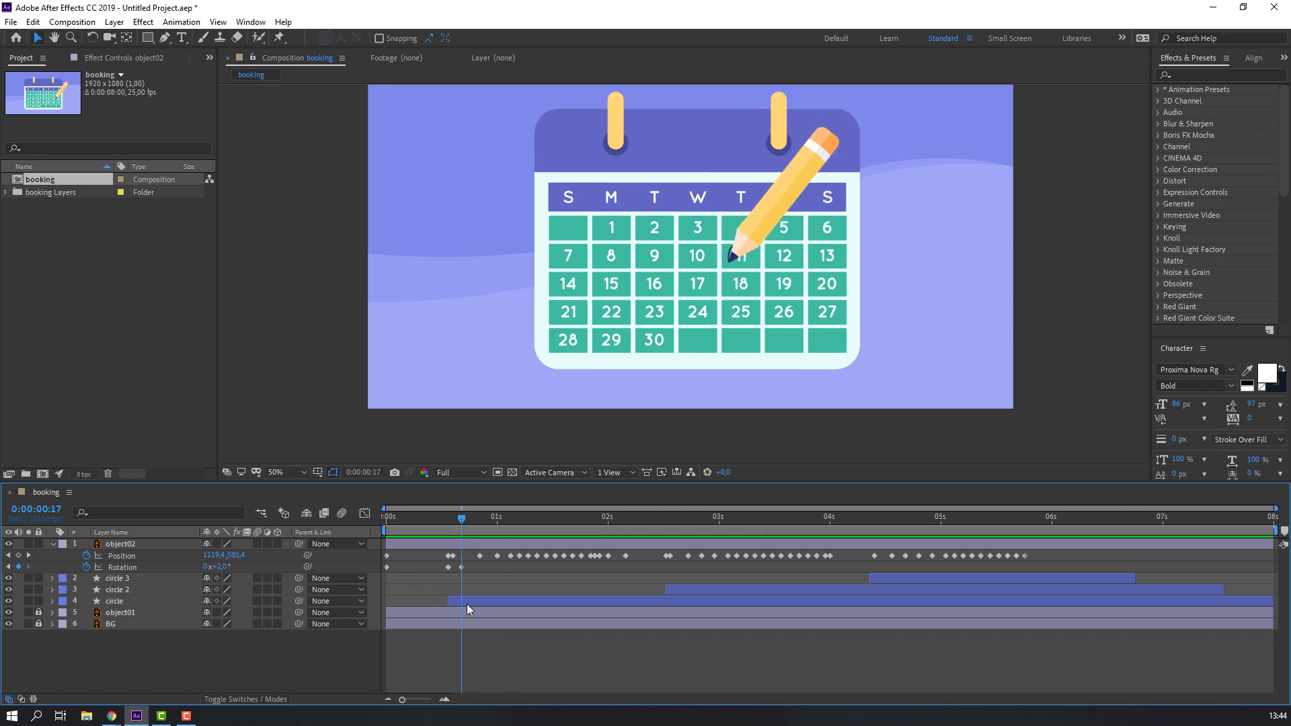
Move the 0:17 Rotation keyframe to about 0:20, add further Rotation keyframes at 1:04 and about 1:16, and preview.
left_click_drag(461, 566, 475, 567)
left_click(494, 522)
left_click_drag(494, 522, 515, 522)
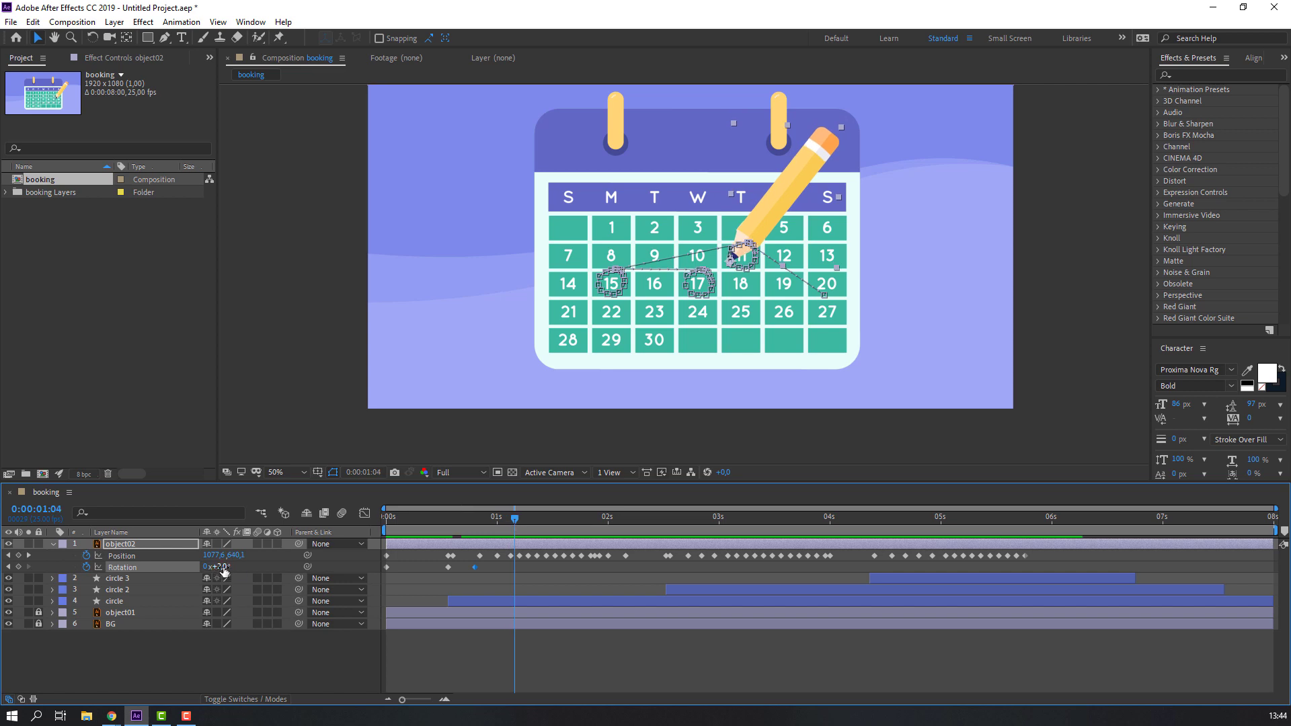
left_click_drag(224, 571, 224, 568)
left_click(568, 522)
left_click_drag(475, 520, 550, 528)
key("space")
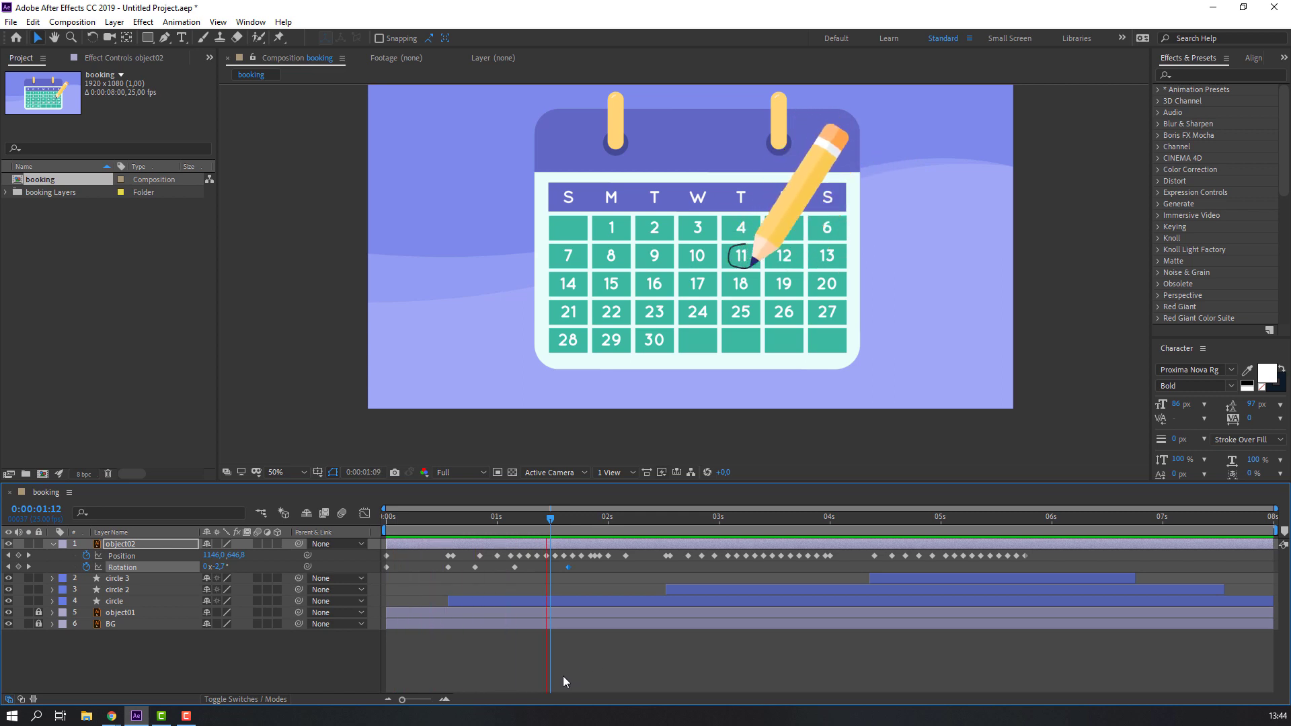
Keyframe the pencil's Rotation from 0° at 2:04 through the circle around the 15, ending at -1° at 3:09.
left_click(618, 520)
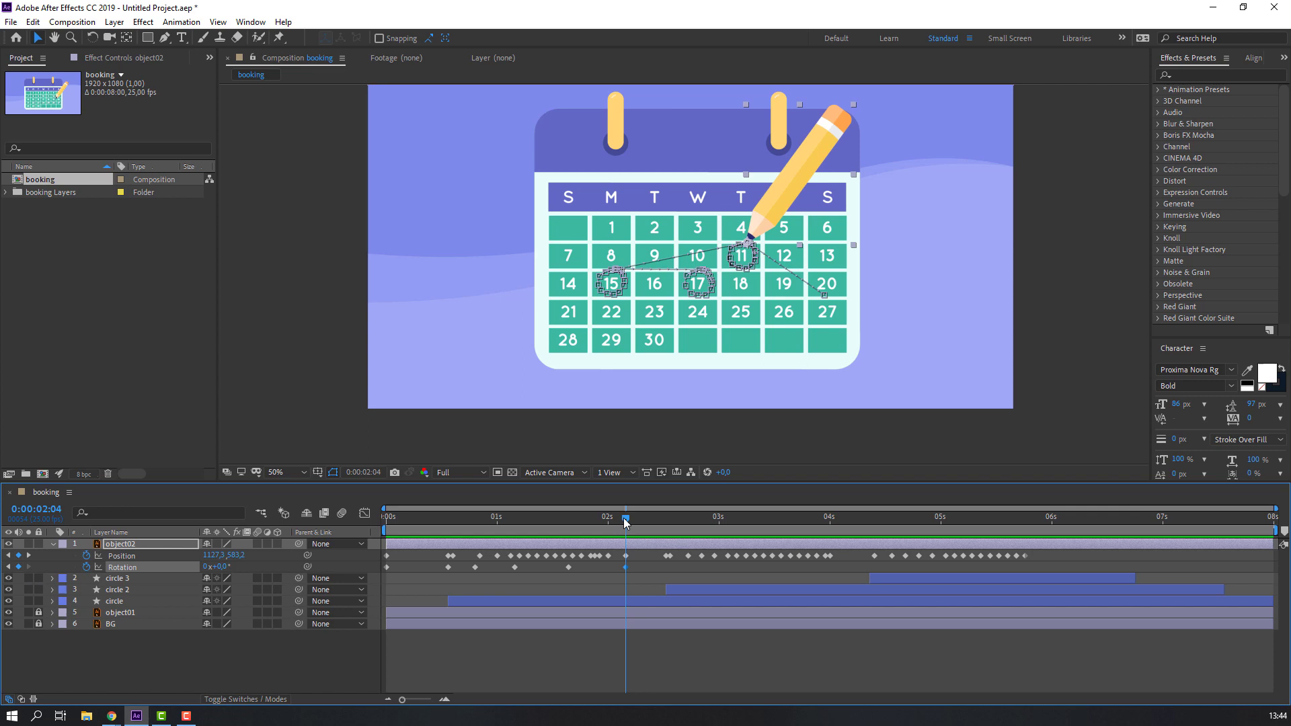
left_click_drag(625, 522, 668, 524)
left_click_drag(226, 568, 209, 567)
left_click_drag(635, 524, 688, 528)
left_click_drag(231, 567, 215, 569)
key("space")
left_click_drag(739, 518, 756, 523)
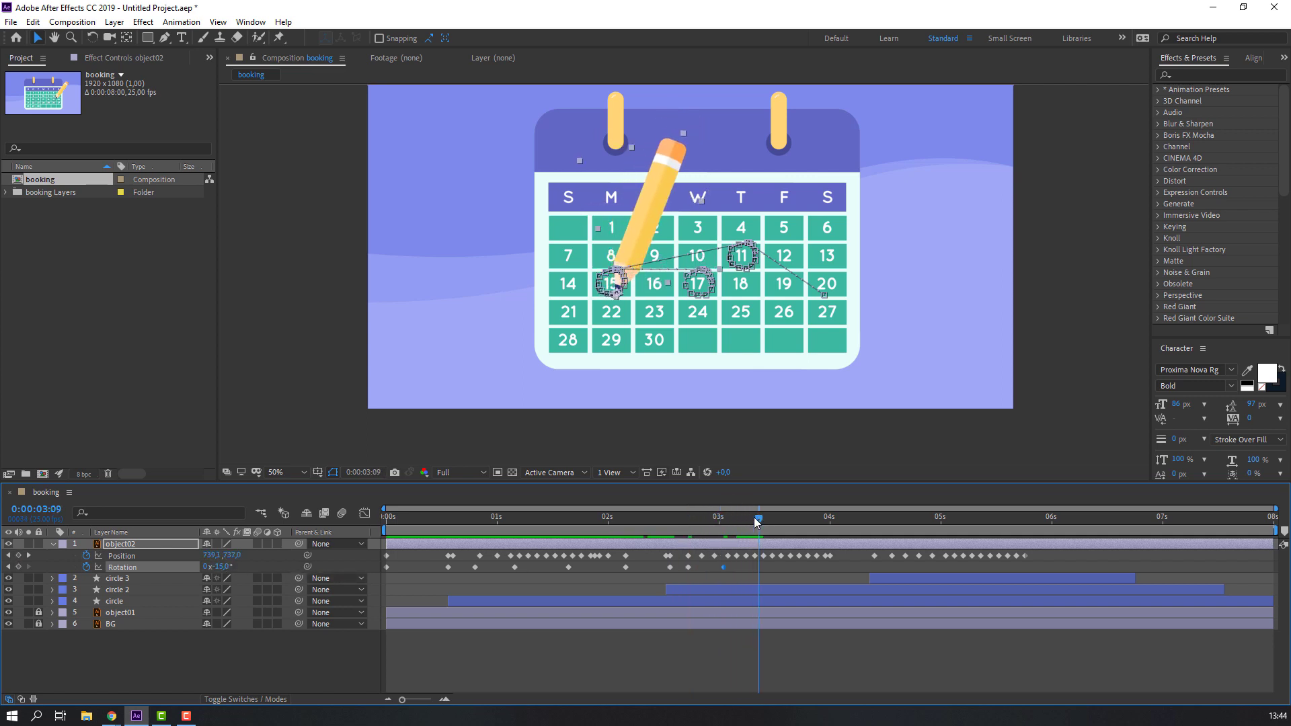
left_click_drag(222, 567, 231, 567)
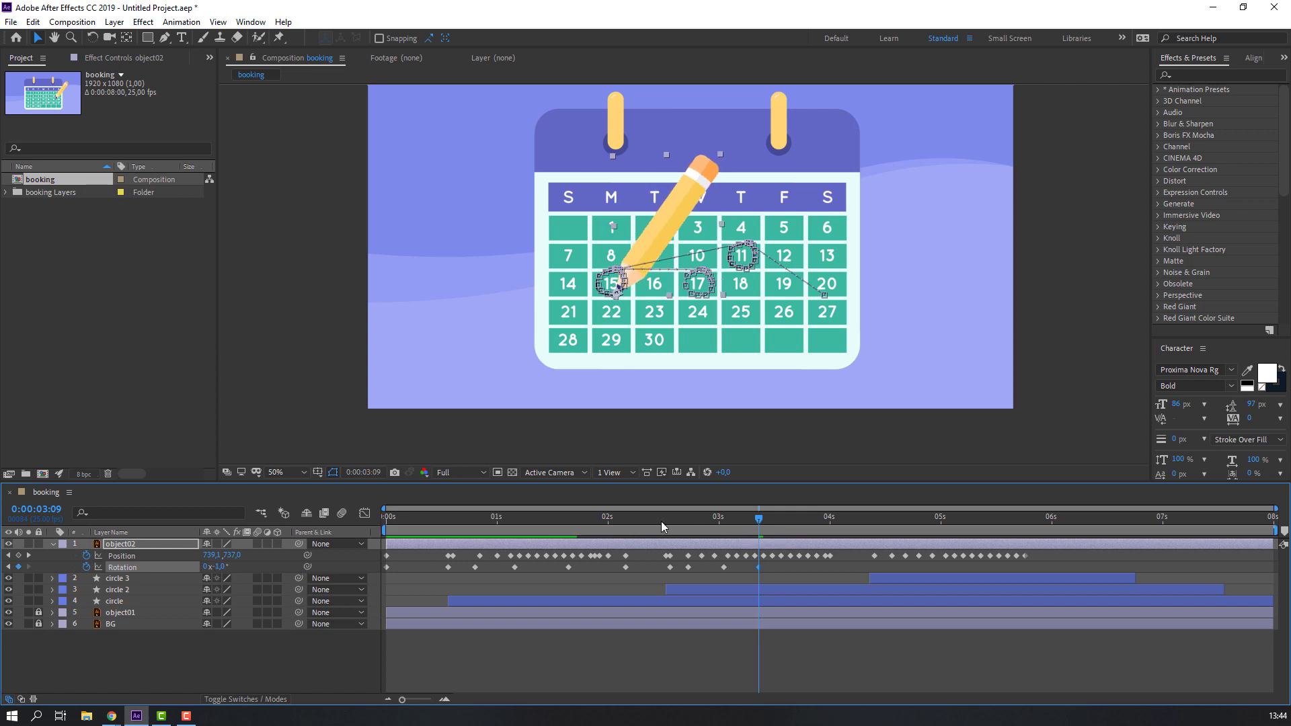
Copy the four Rotation keyframes from about 2:14 to 3:09, paste them at 3:17, and preview the result.
mouse_move(662, 527)
left_mouse_down()
mouse_move(795, 528)
mouse_move(455, 554)
mouse_move(685, 575)
mouse_move(666, 574)
left_mouse_up()
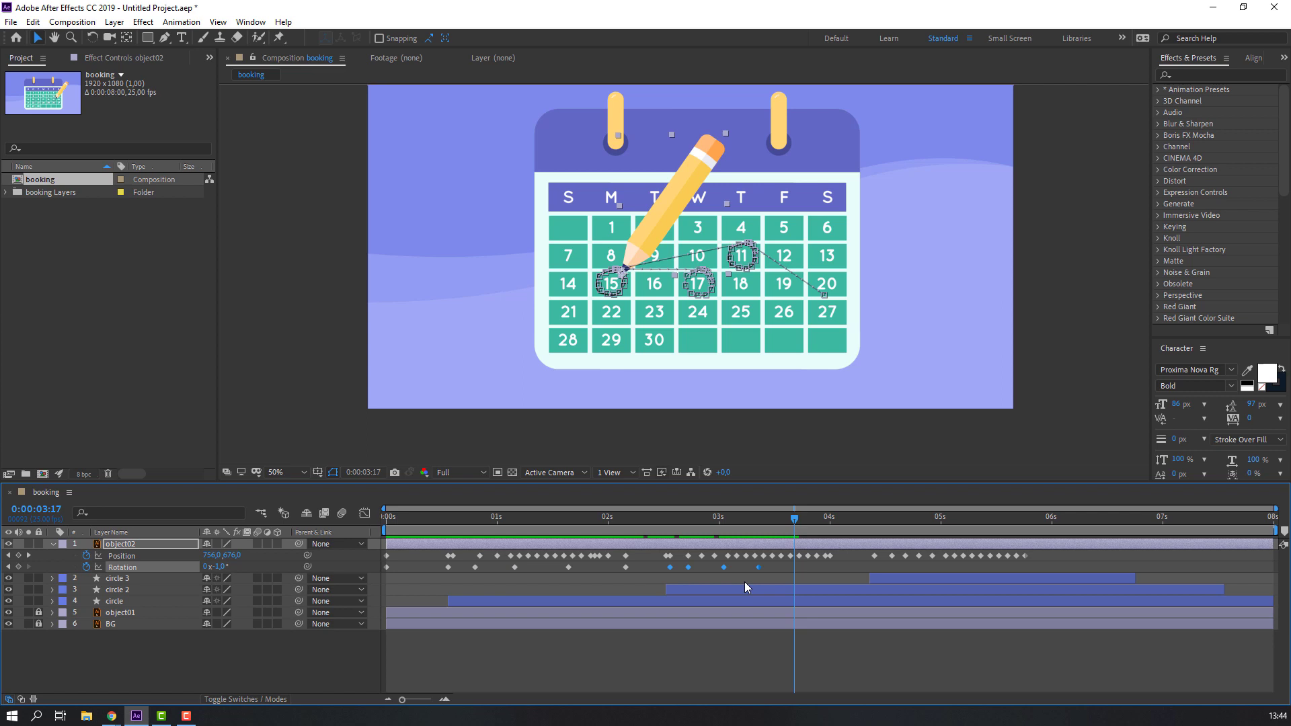
key("ctrl+c")
key("ctrl+v")
left_click(604, 647)
key("space")
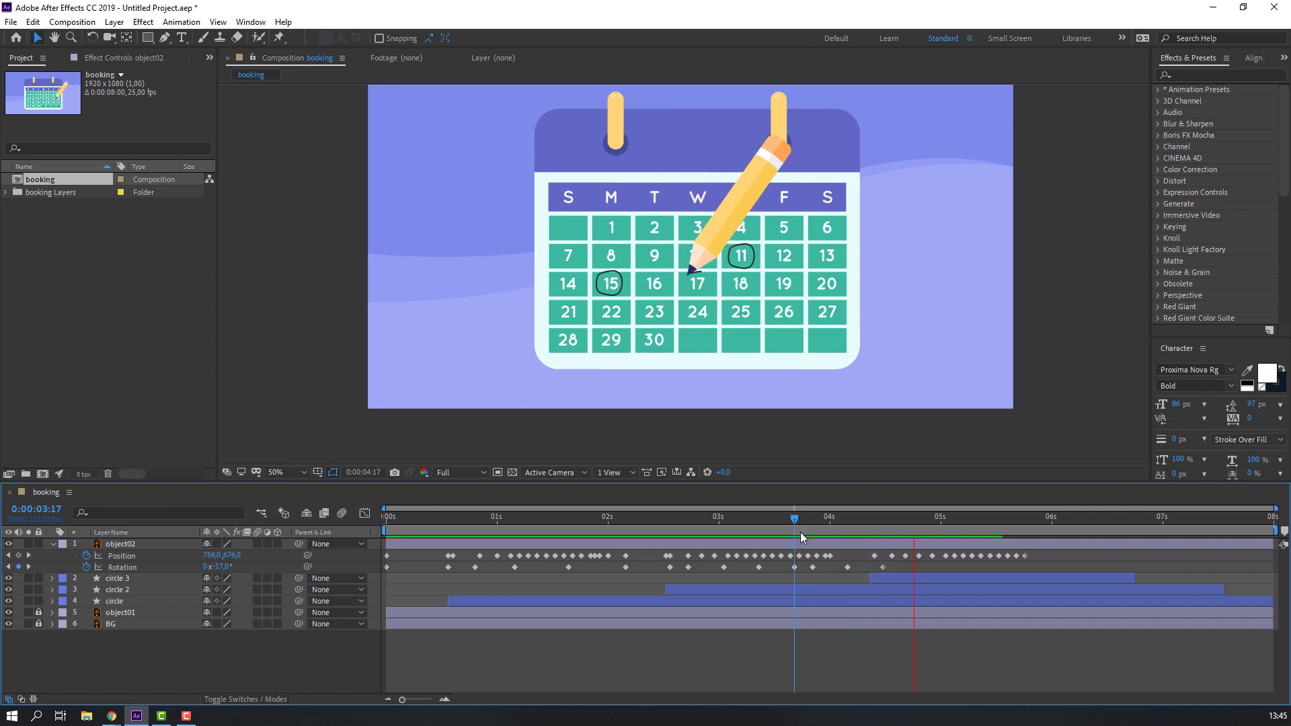
key("space")
Stretch the last six Rotation keyframes, starting at about 3:01, so they end with the last Position keyframe at about 5:19.
left_click_drag(894, 570, 717, 571)
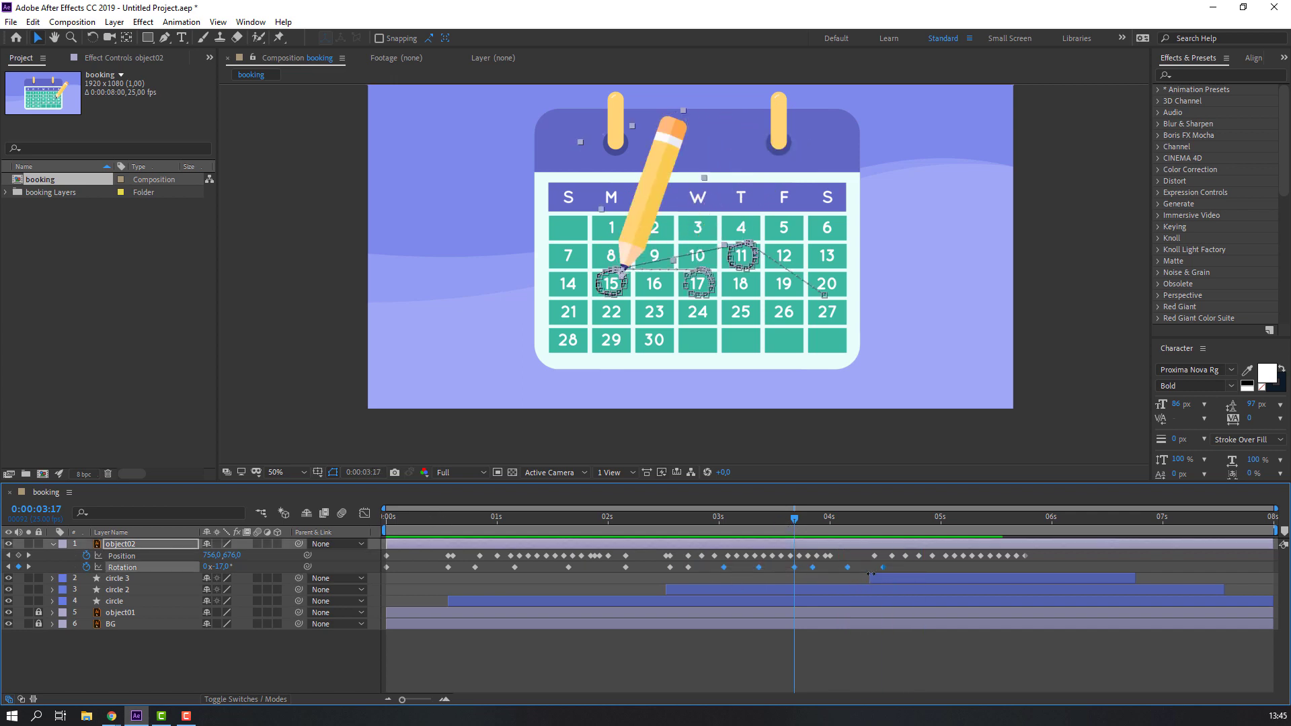
mouse_move(884, 569)
left_mouse_down("alt")
mouse_move(1026, 575)
mouse_move(507, 551)
mouse_move(345, 580)
mouse_move(385, 569)
left_mouse_up("alt")
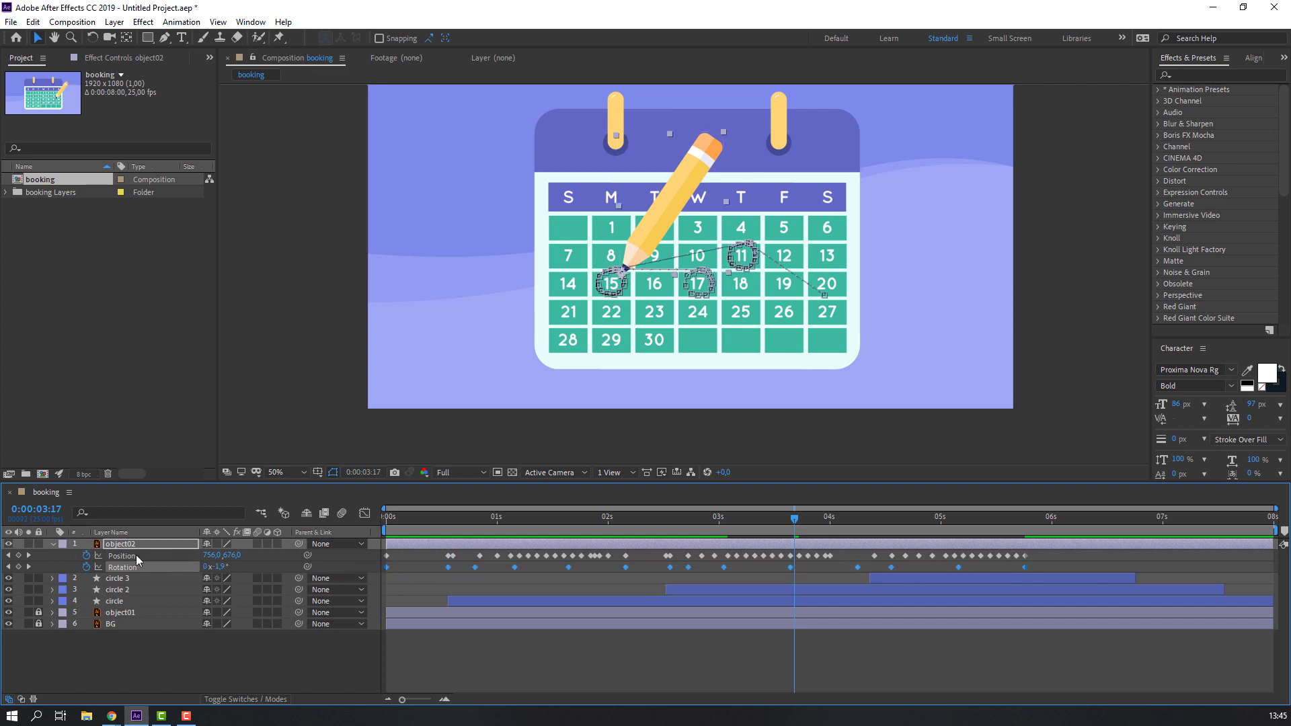
Apply Easy Ease to all of the pencil's Rotation keyframes and play back the animation.
right_click(449, 568)
mouse_move(526, 558)
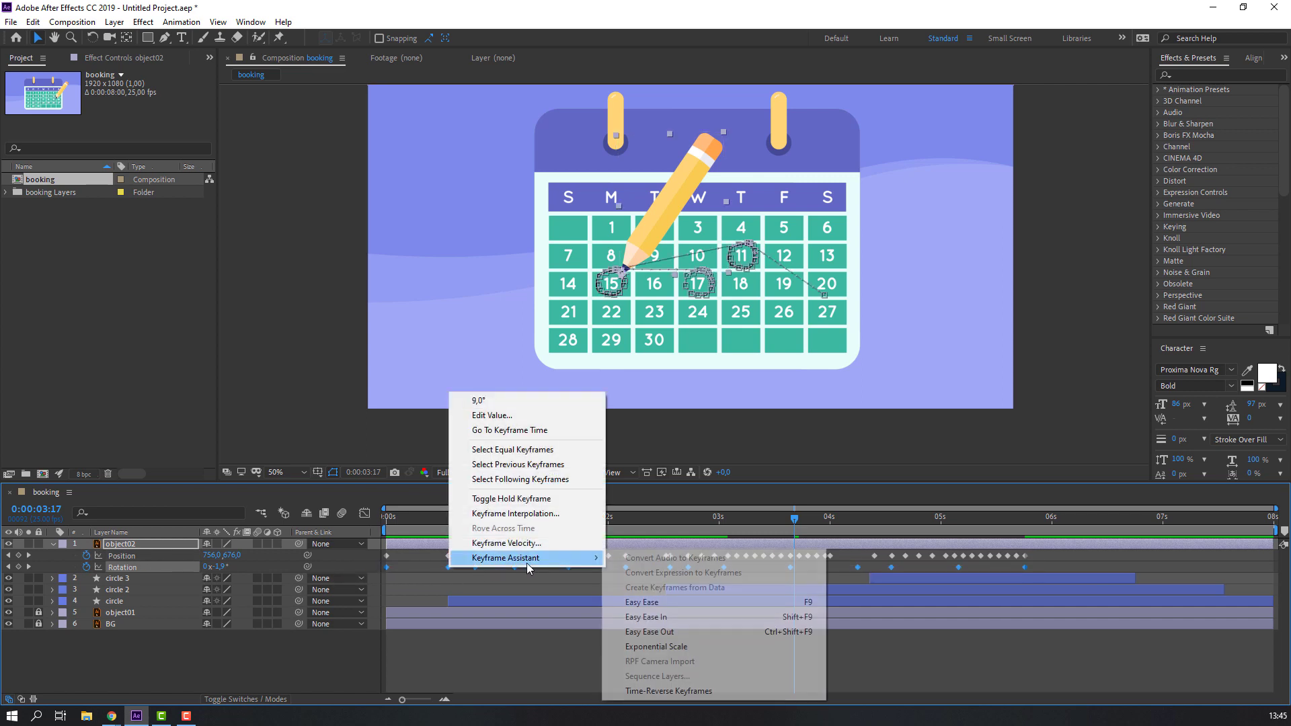
left_click(659, 602)
key("space")
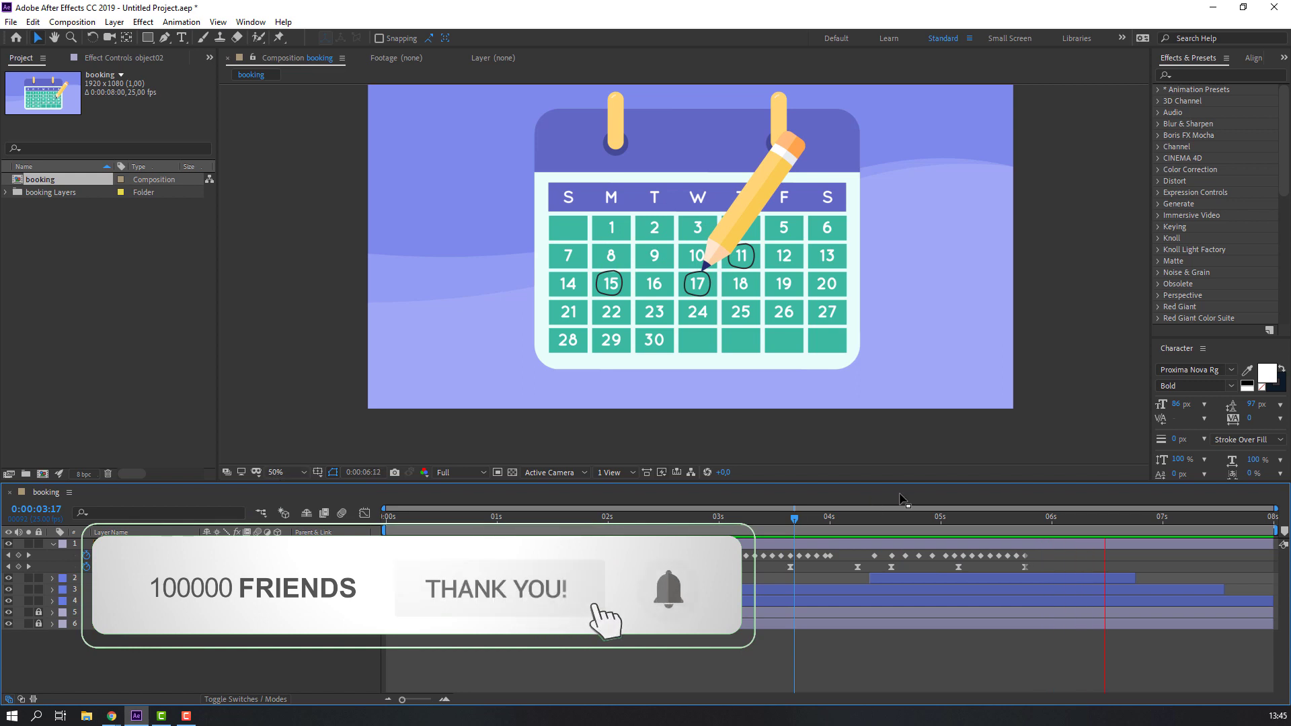
key("space")
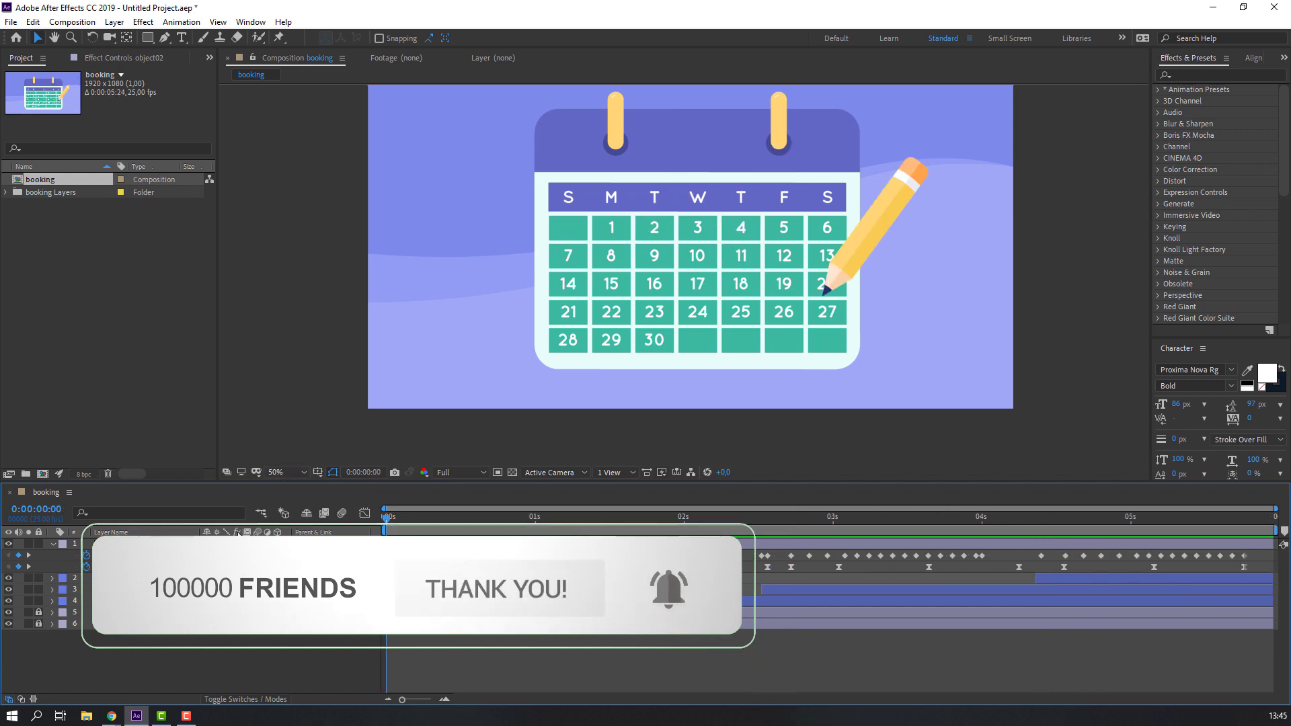